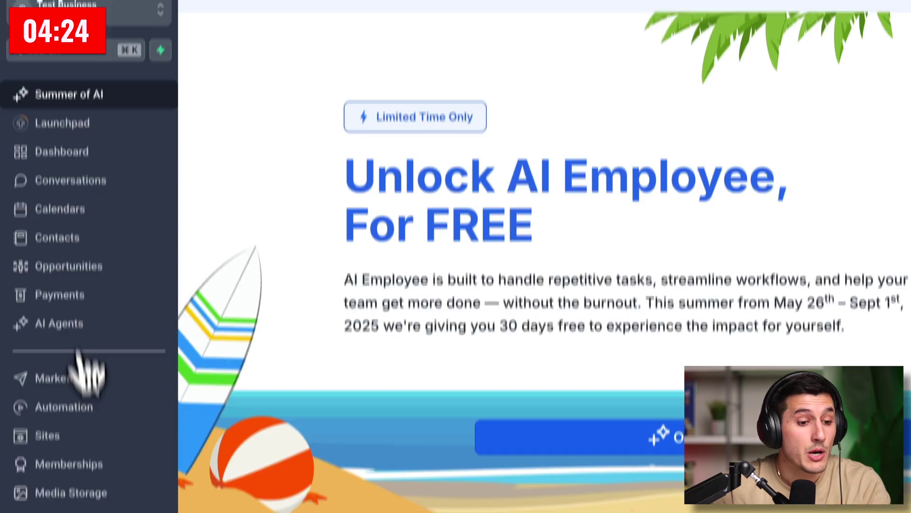
- Open Sites to show the still-empty Funnels list
left_click(82, 270)
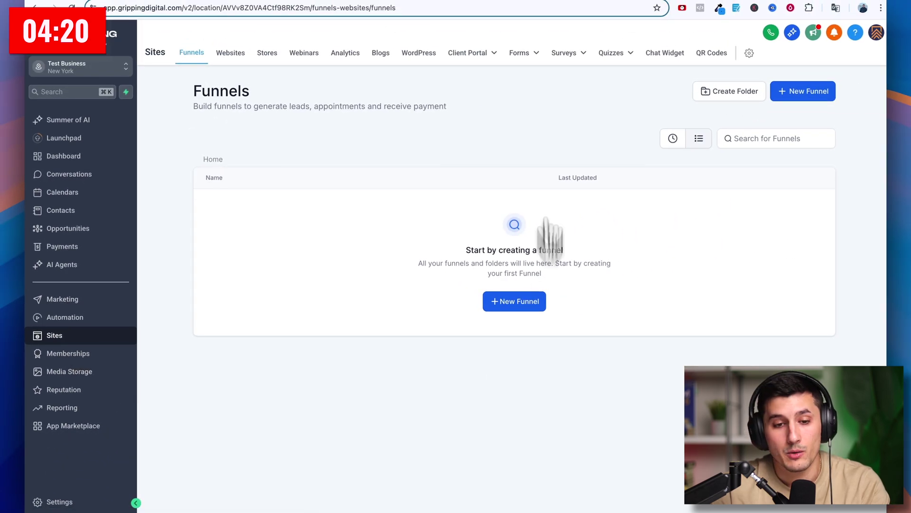
- Build a new funnel from a previewed Marketing Agency template with Home, Book A Call and Thank You steps
left_click(517, 302)
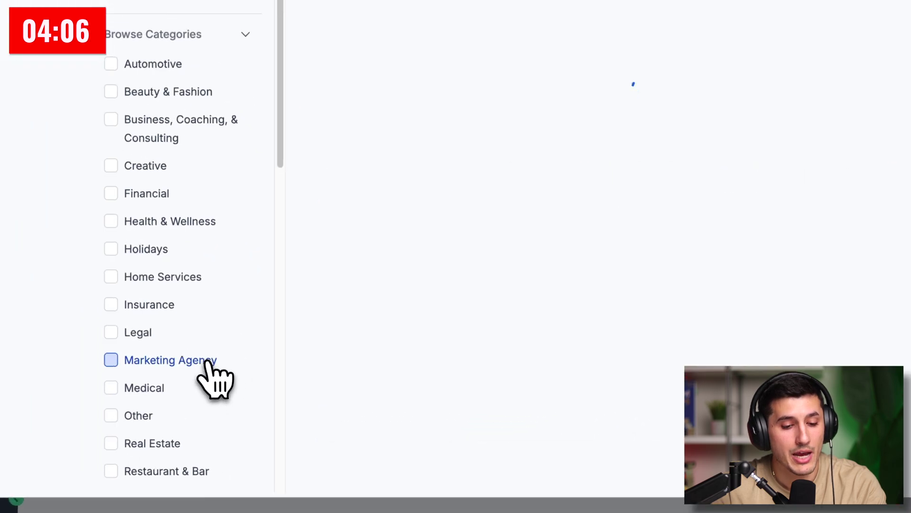
left_click(285, 373)
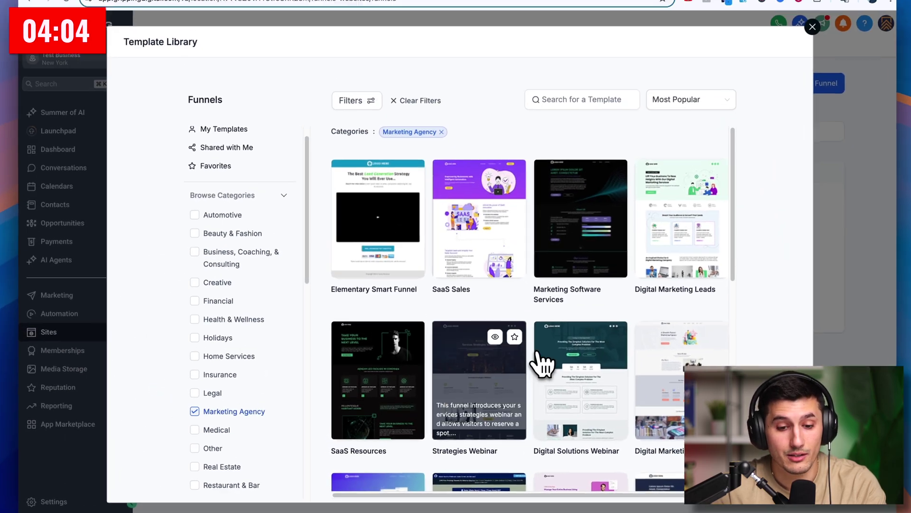
scroll(639, 273, "down", 5)
left_click(392, 270)
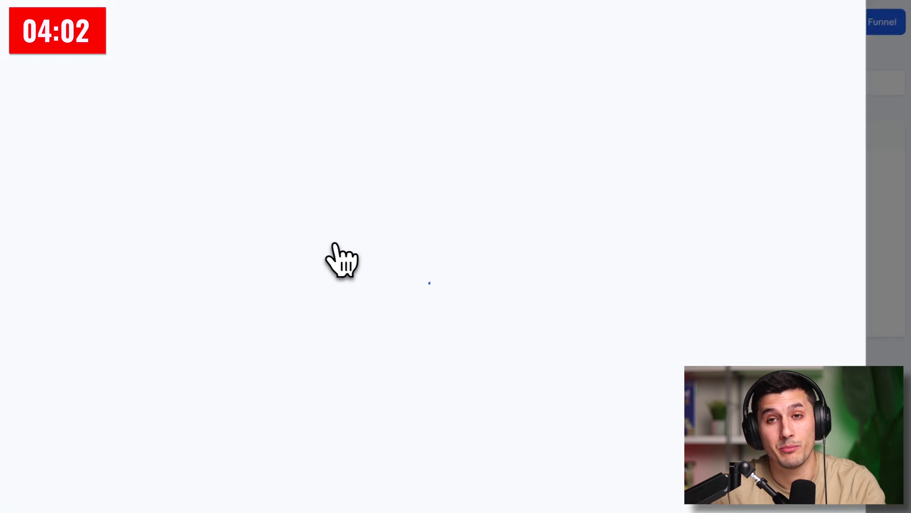
scroll(417, 194, "down", 15)
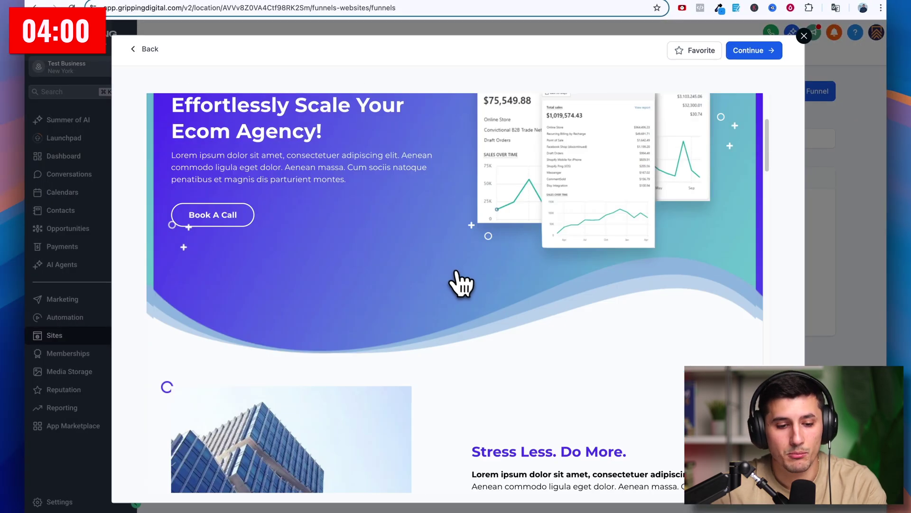
scroll(480, 338, "up", 15)
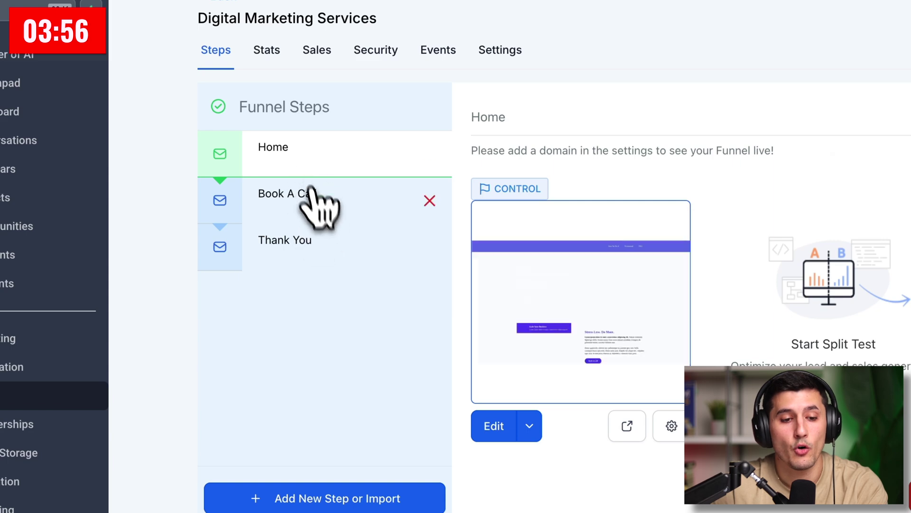
- Check the Thank You and Book A Call step pages, then go to Calendar Settings
left_click(332, 249)
left_click(323, 207)
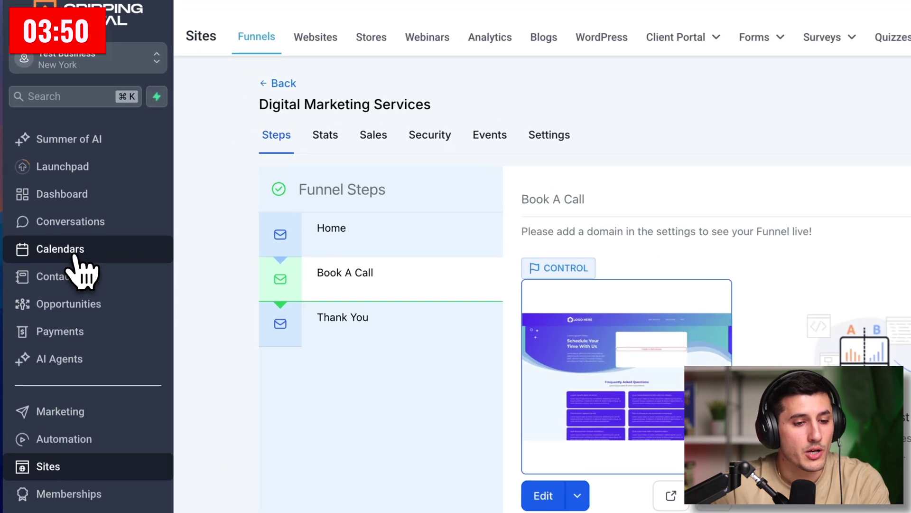
left_click(71, 194)
left_click(532, 46)
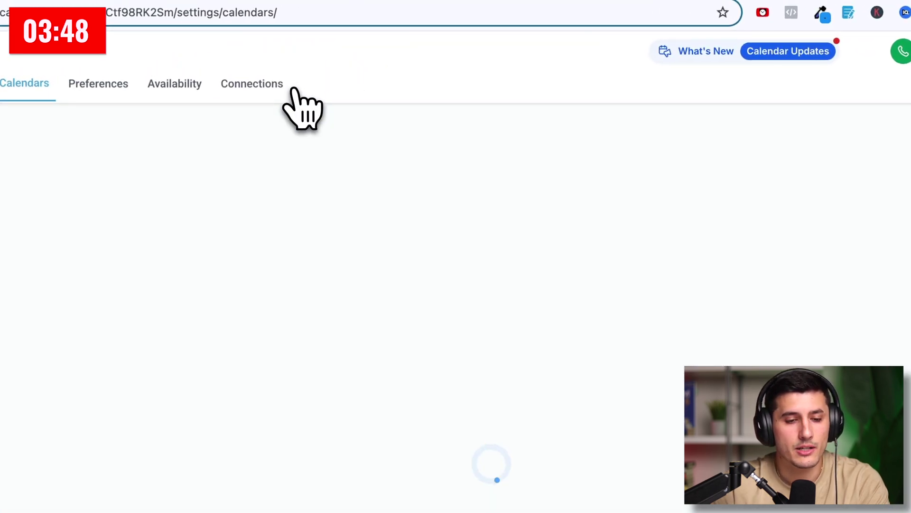
- Create a new 30-minute calendar named Consultation
left_click(824, 214)
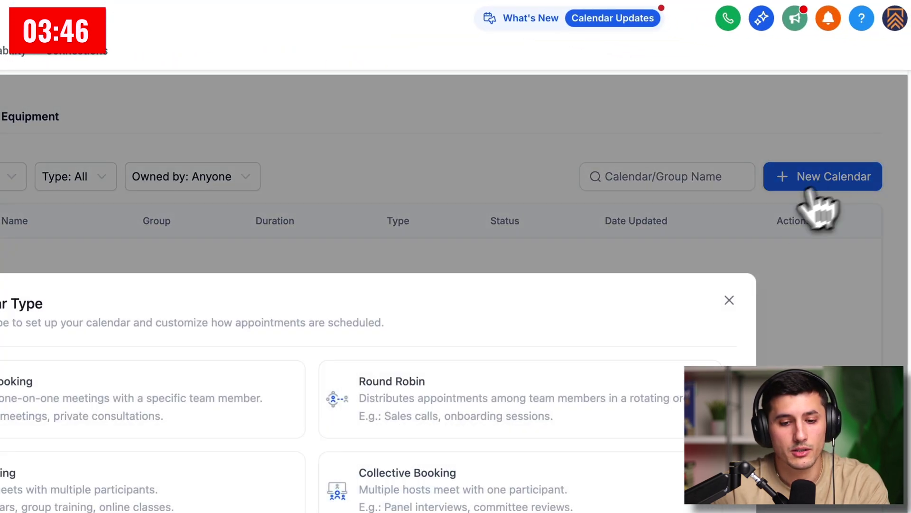
left_click(373, 239)
type("Consultation")
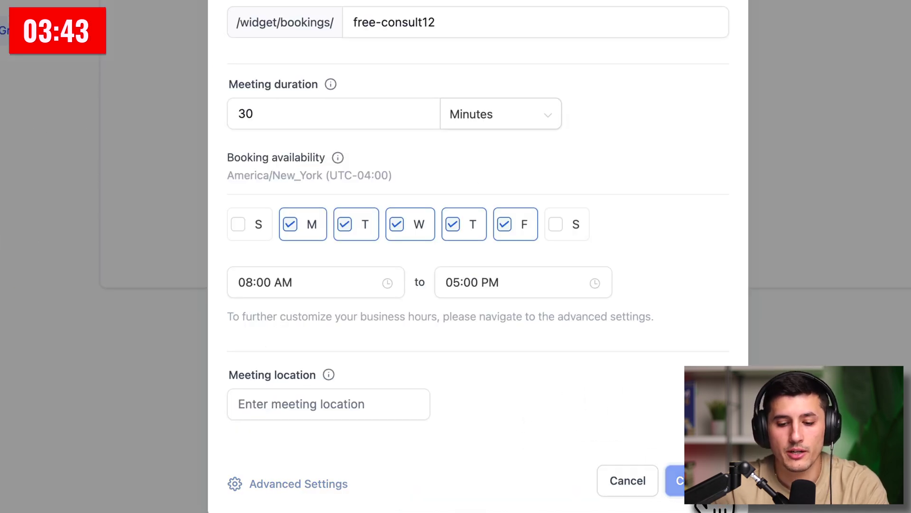
left_click(684, 481)
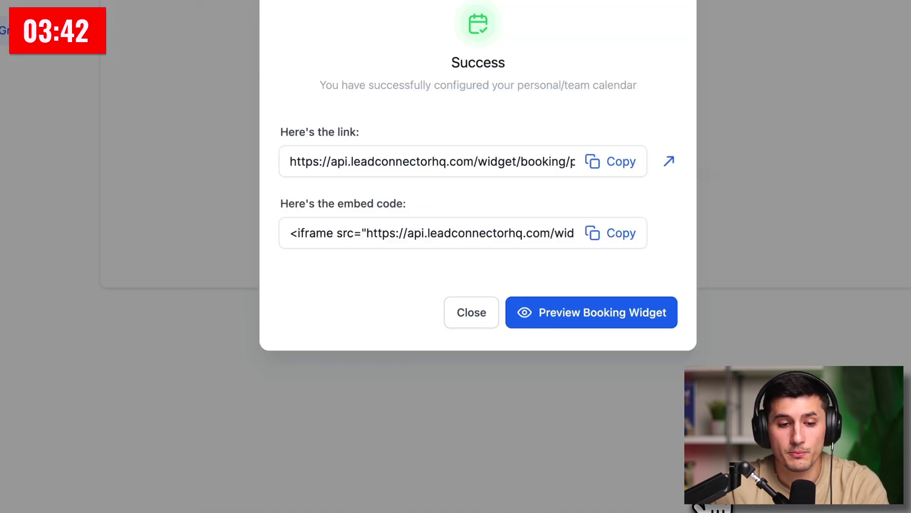
left_click(470, 311)
left_click(54, 58)
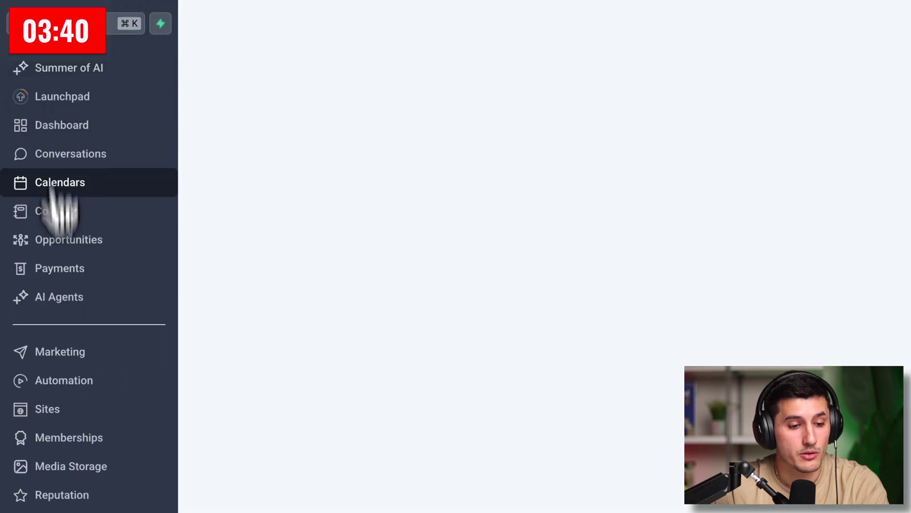
- Set the Digital Marketing Services Book A Call page's booking calendar to Consultation
left_click(76, 409)
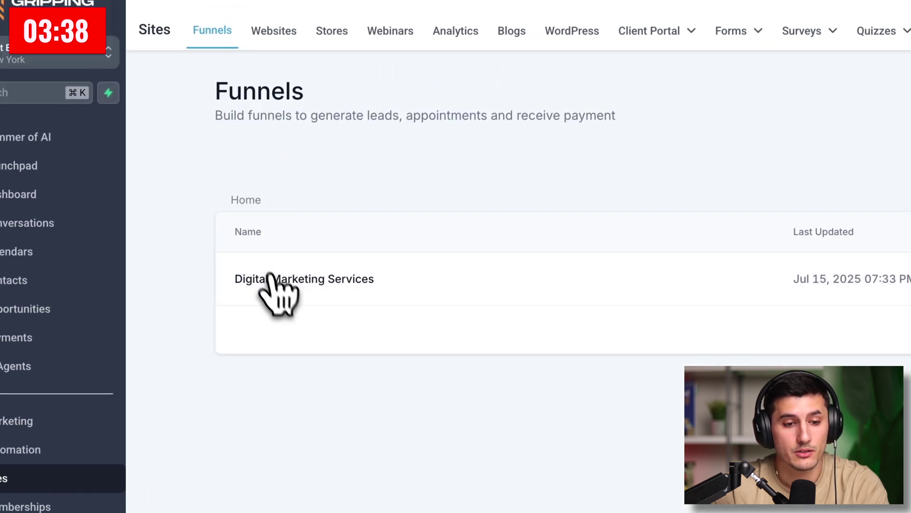
left_click(279, 285)
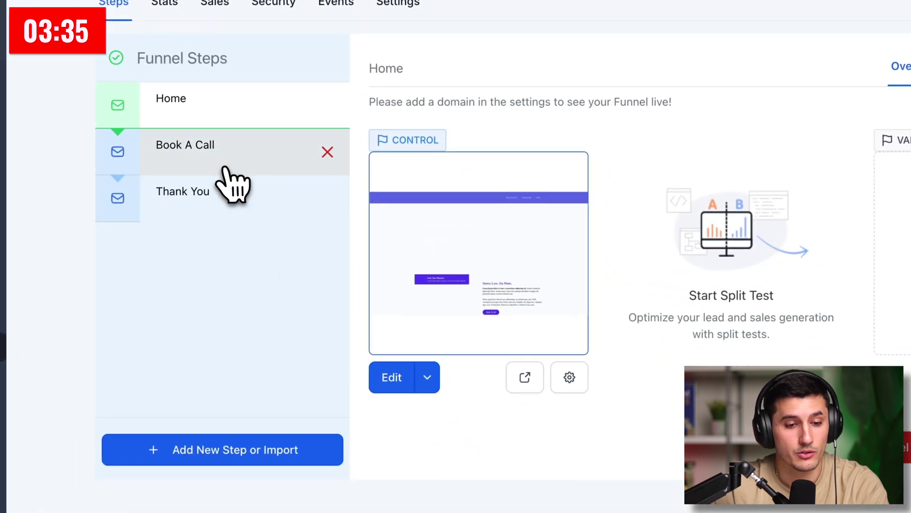
left_click(223, 167)
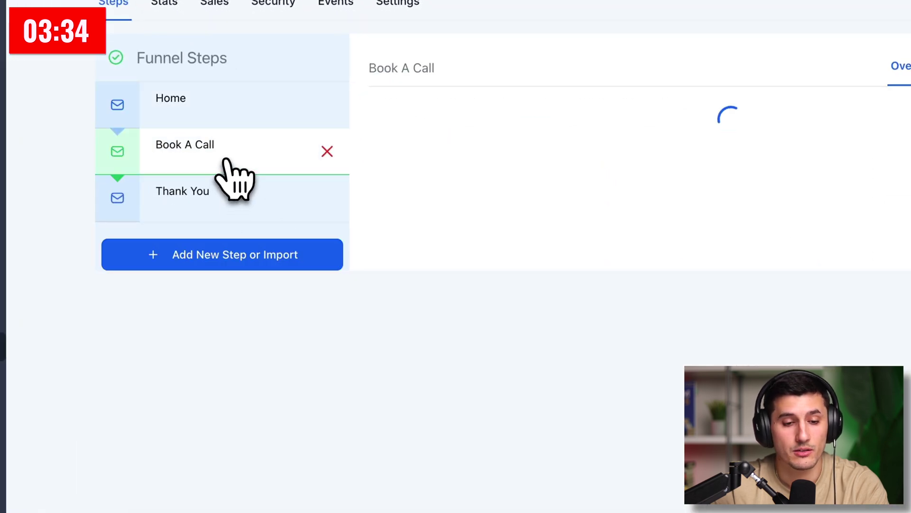
left_click(397, 386)
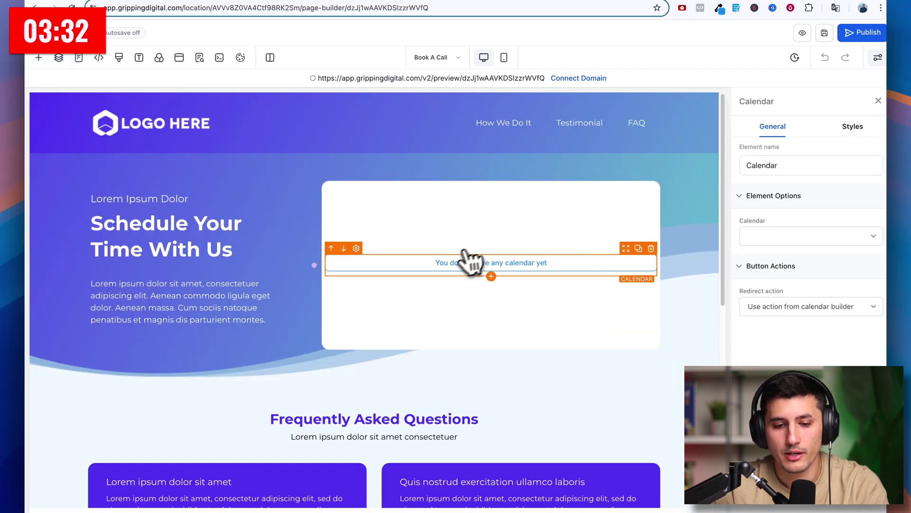
left_click(788, 238)
left_click(760, 238)
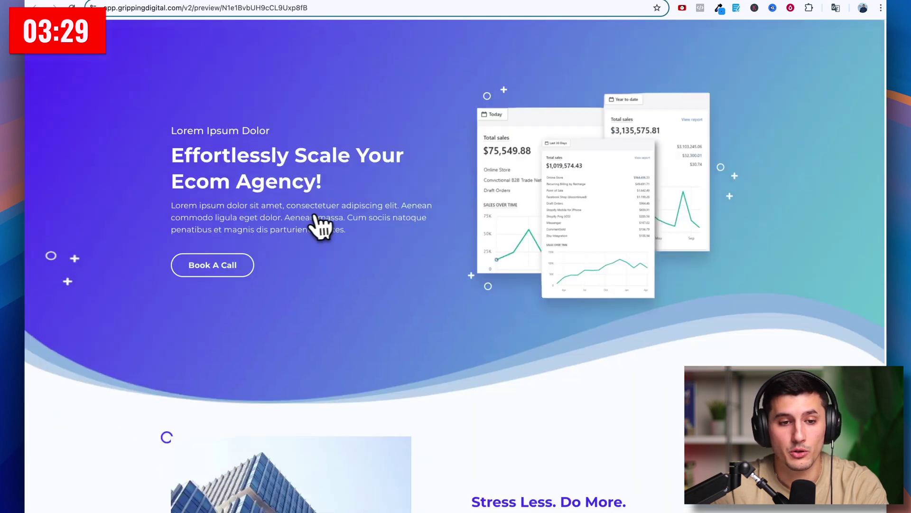
- Test booking in preview: pick July 17 at 09:30 AM and reach the details form
scroll(271, 227, "down", 1)
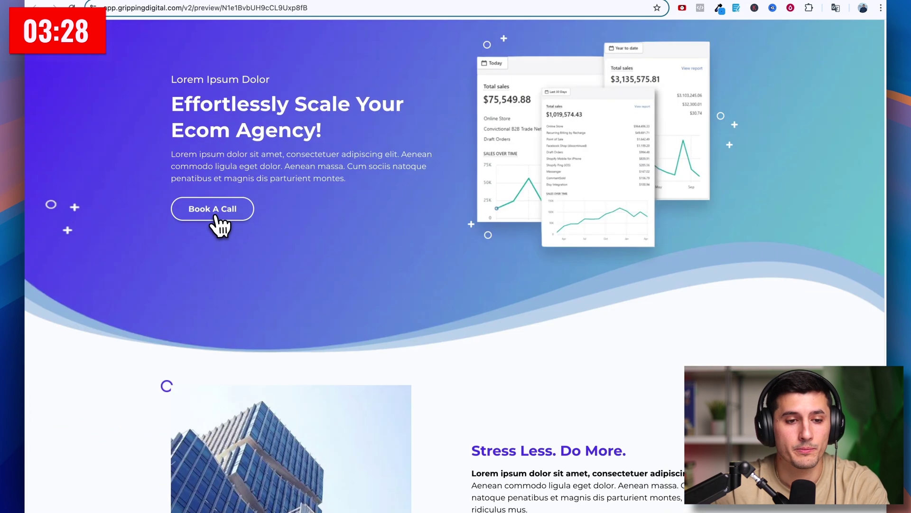
left_click(218, 217)
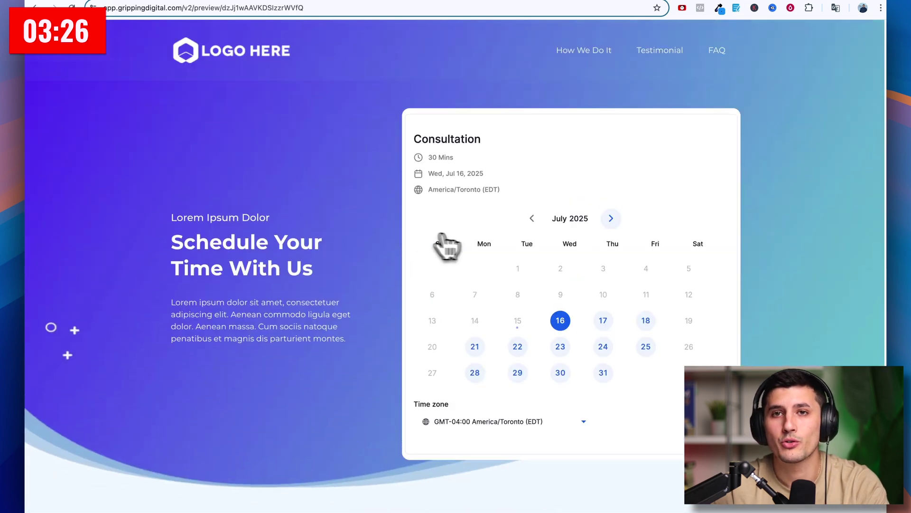
left_click(599, 320)
left_click(611, 255)
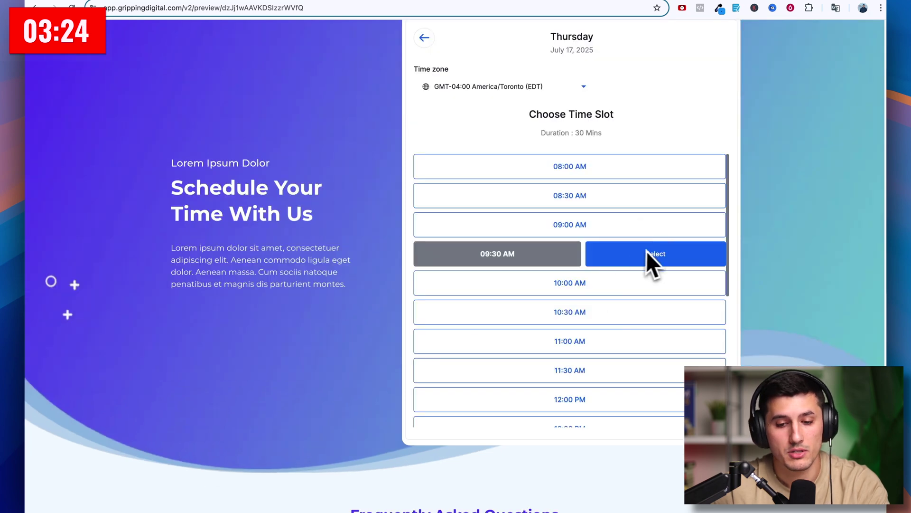
left_click(650, 260)
scroll(477, 316, "up", 2)
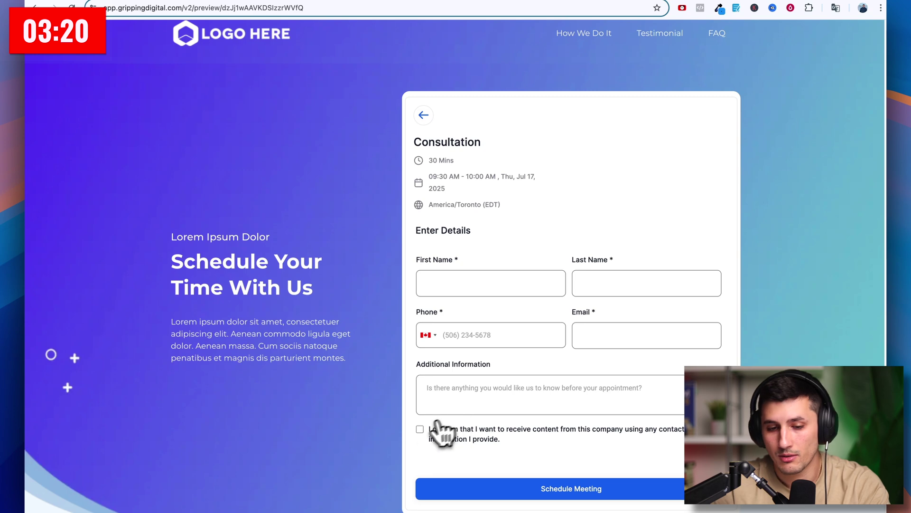
key("ctrl+w")
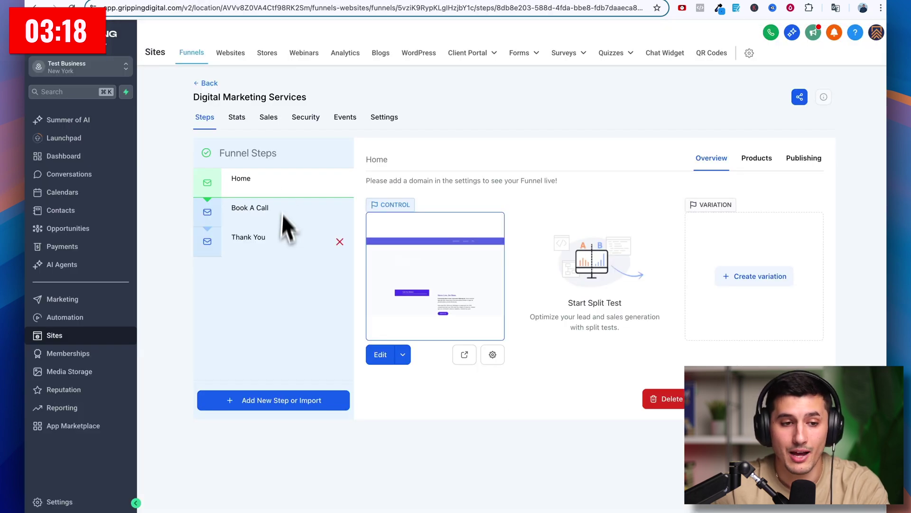
- Preview the Thank You step's page, then close the preview
left_click(252, 237)
left_click(464, 355)
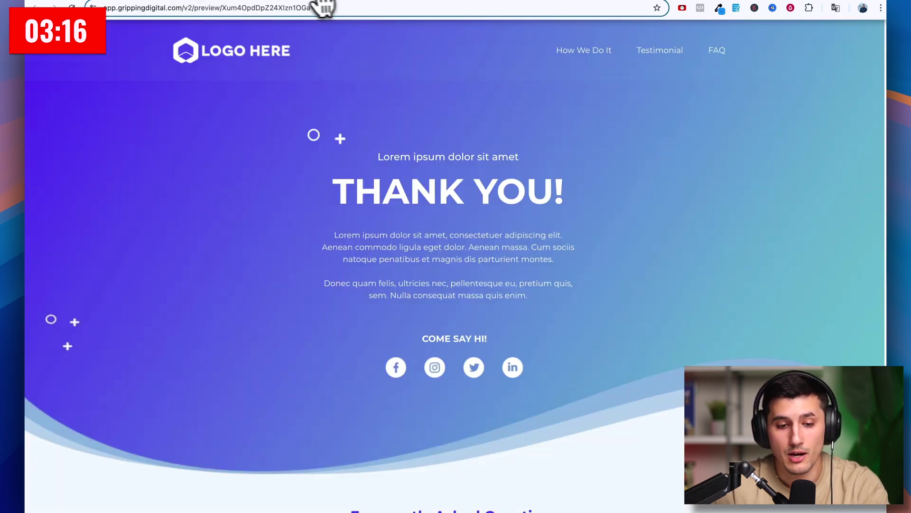
key("ctrl+w")
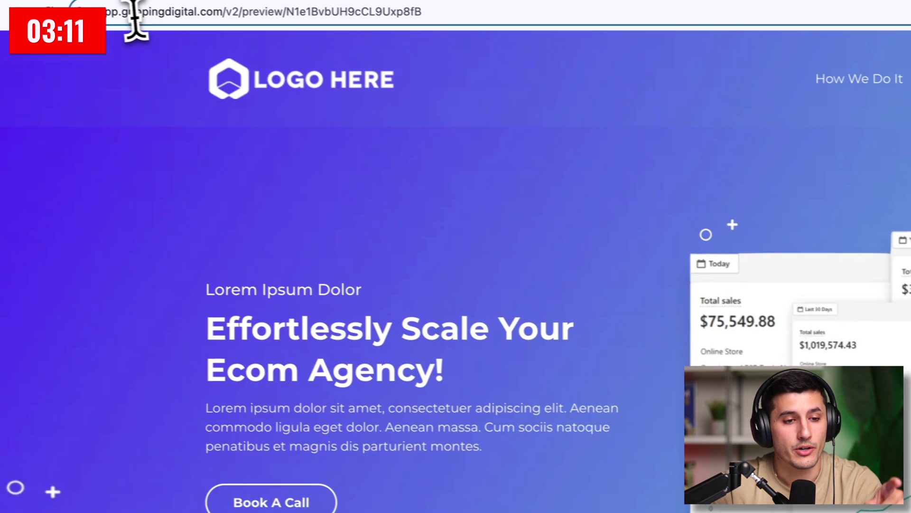
- Load the funnel's home page preview in an incognito window and scroll through it
left_click(132, 14)
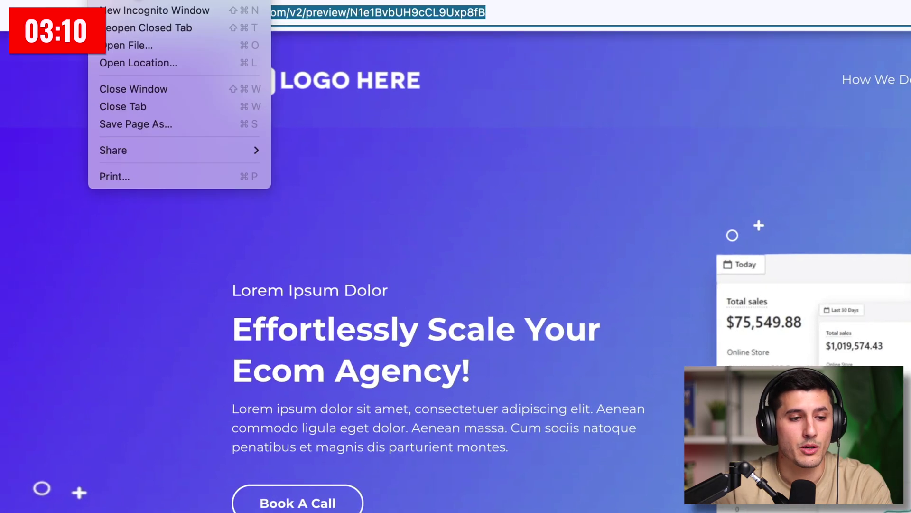
left_click(149, 12)
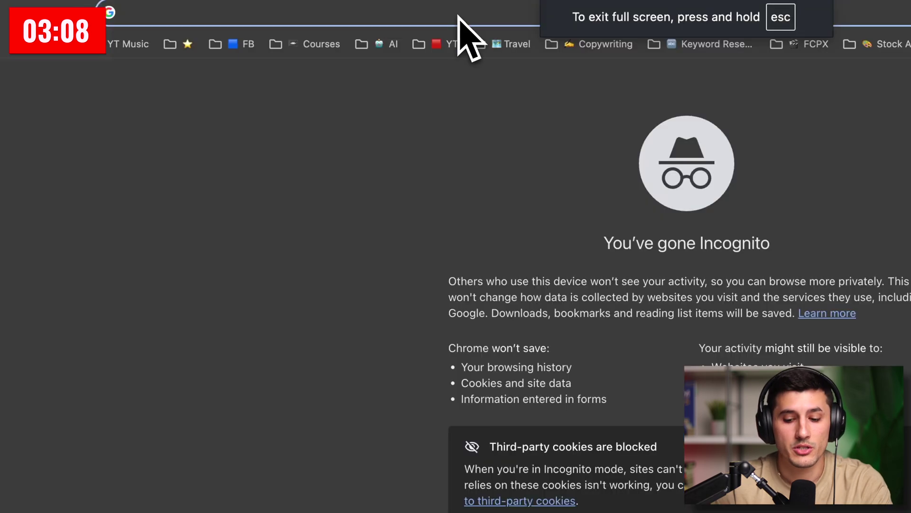
key("Return")
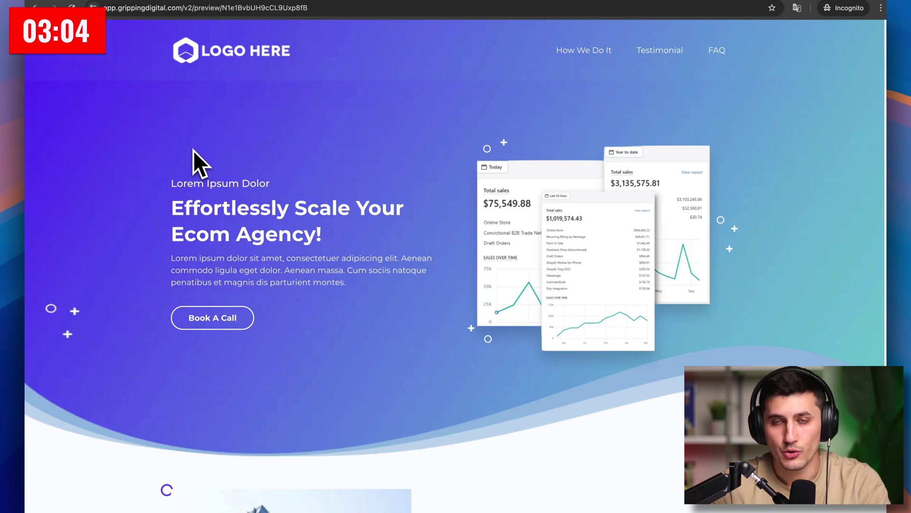
scroll(221, 224, "down", 15)
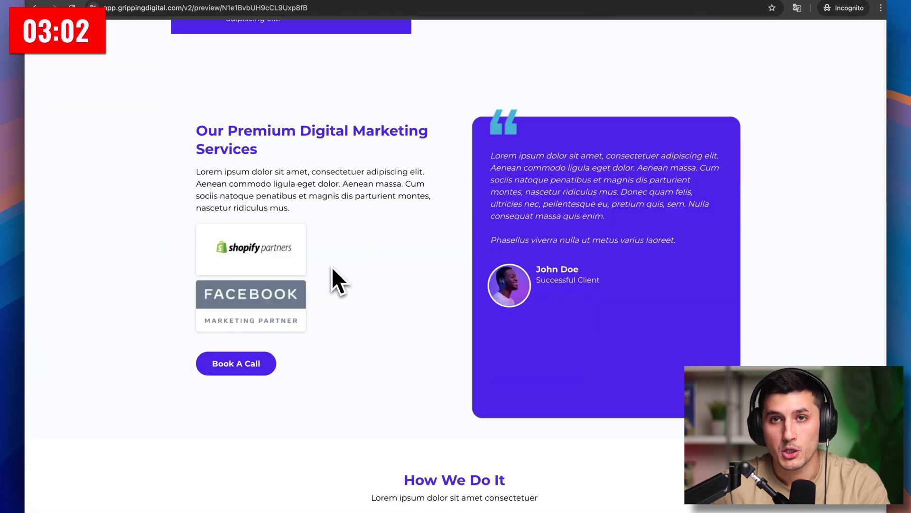
scroll(309, 252, "down", 5)
scroll(304, 252, "up", 2)
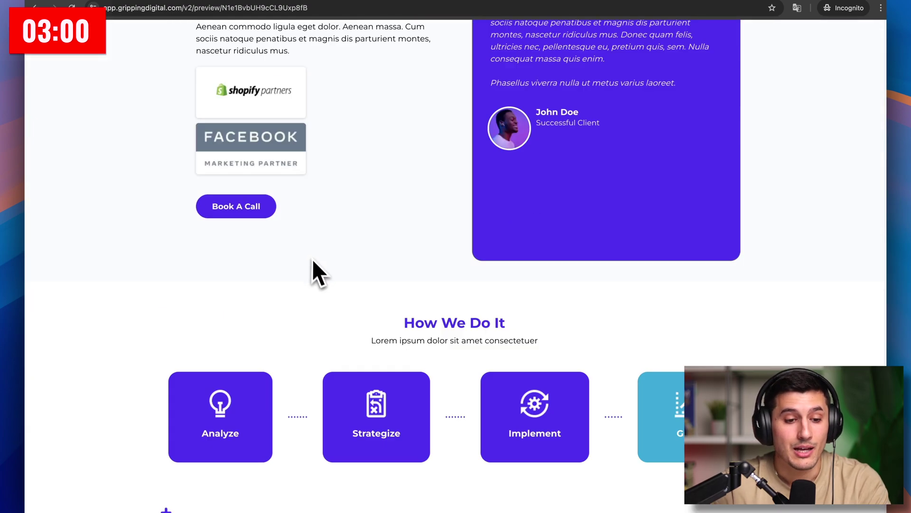
scroll(311, 251, "up", 15)
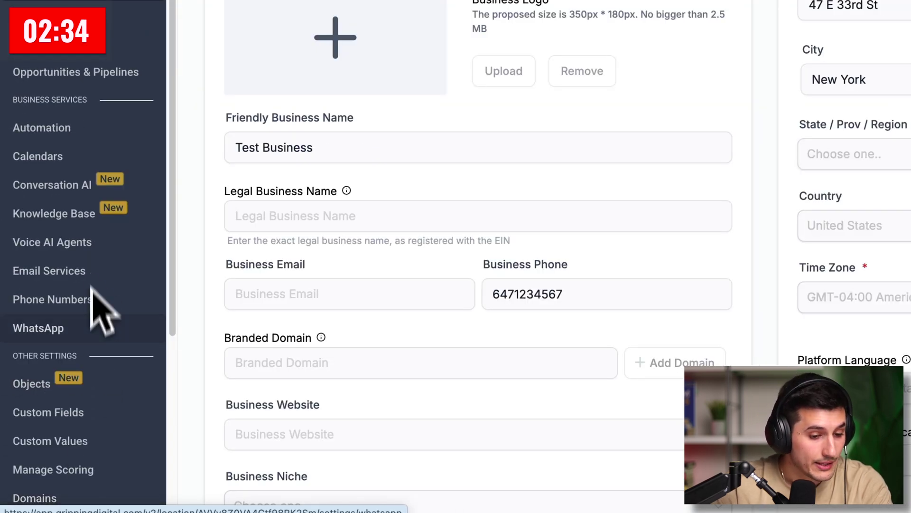
- Start a Funnel/Website domain connection in Settings > Domains and return to Namecheap's Advanced DNS
scroll(91, 304, "down", 1)
left_click(38, 468)
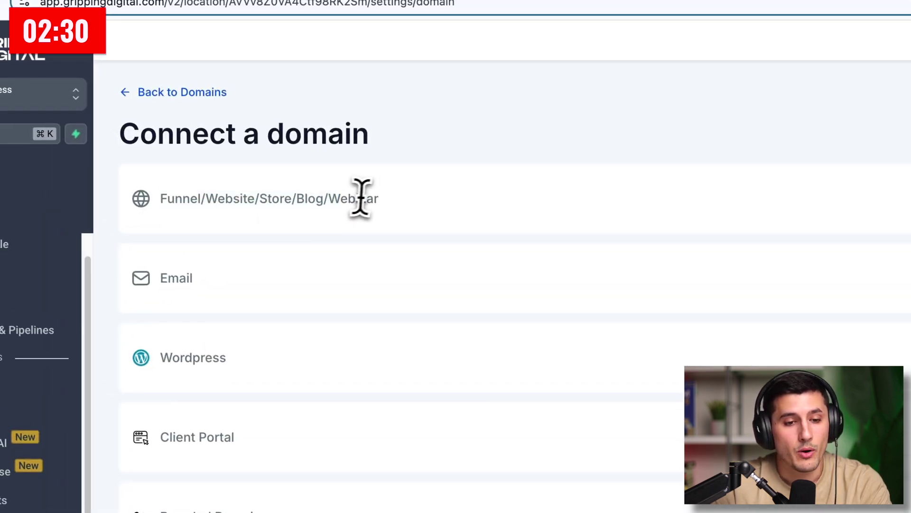
left_click(118, 9)
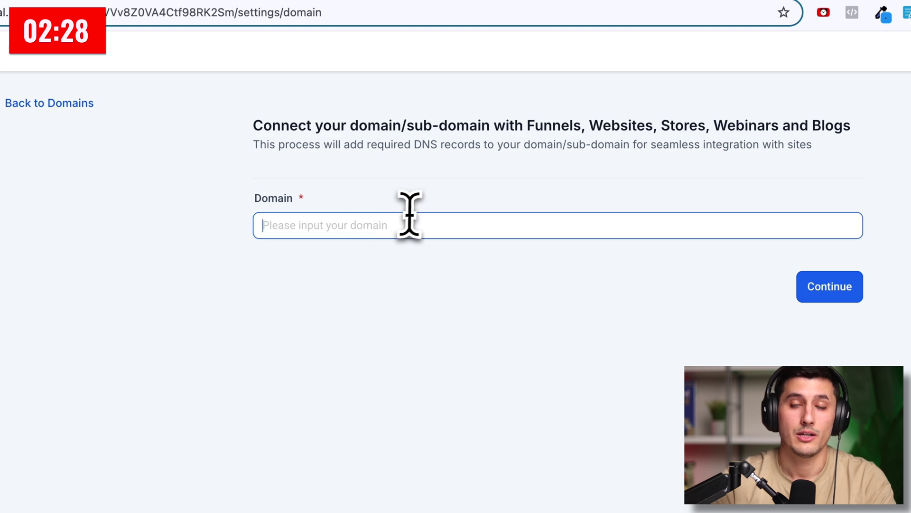
left_click(304, 5)
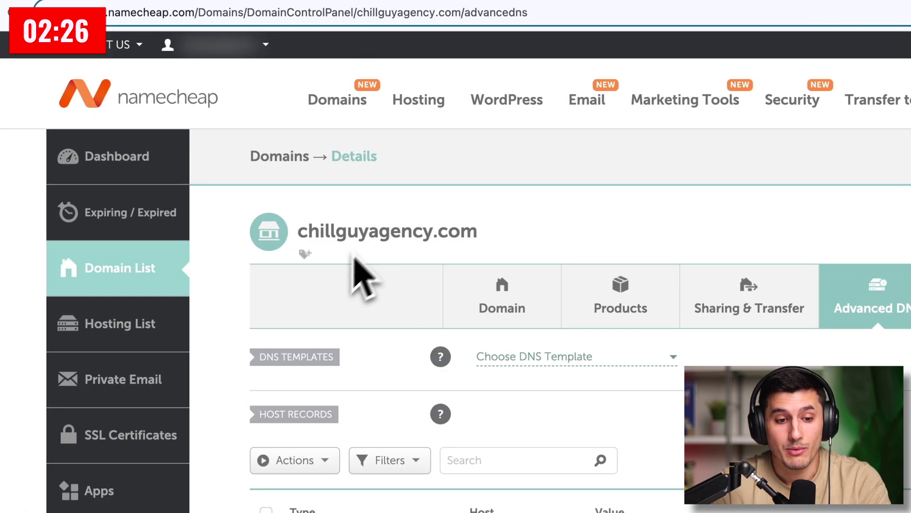
- Highlight the root domain chillguyagency.com while explaining subdomains
left_click_drag(299, 230, 511, 240)
left_click(511, 240)
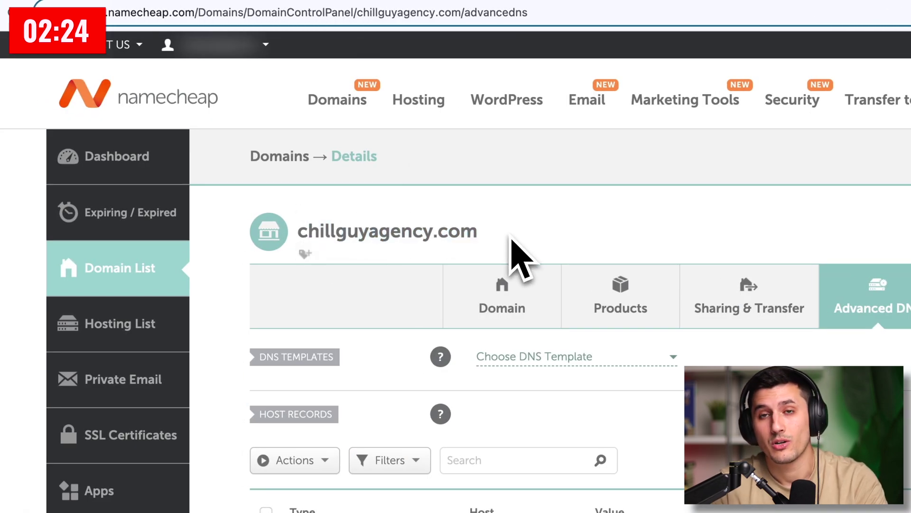
left_click_drag(299, 232, 485, 234)
left_click(308, 241)
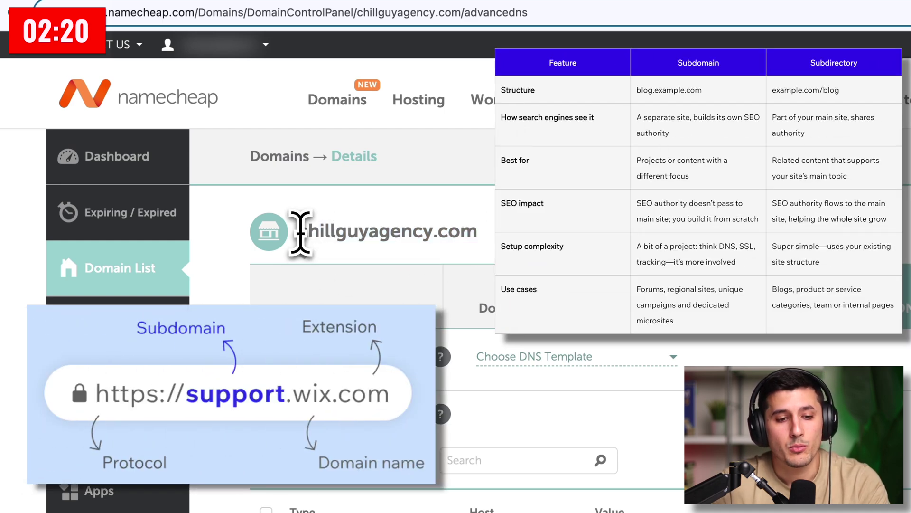
left_click_drag(300, 233, 480, 228)
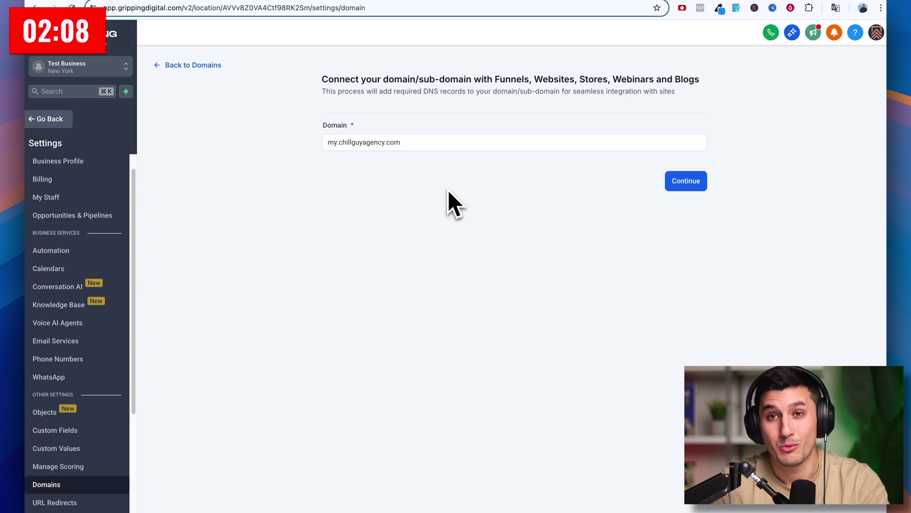
- Submit my.chillguyagency.com, choose manual setup, copy the required CNAME value, and add a Namecheap host record
left_click(694, 183)
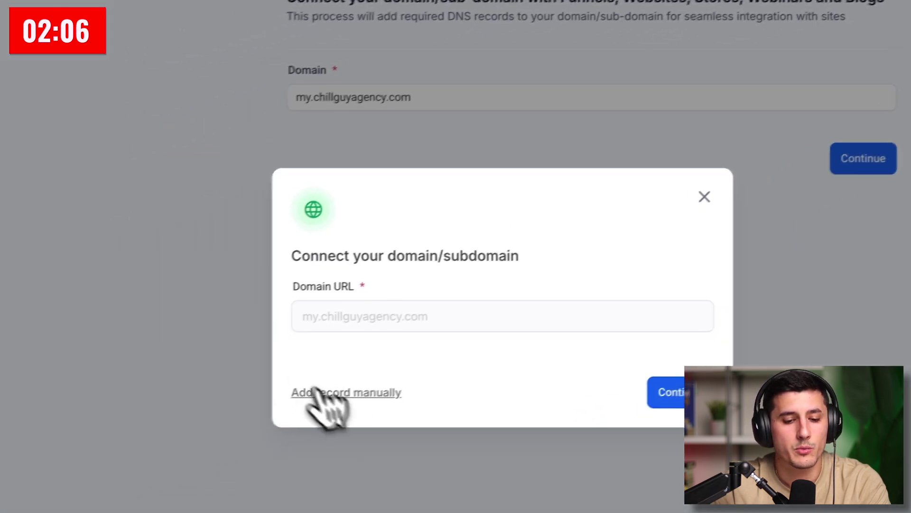
left_click(333, 392)
left_click(596, 309)
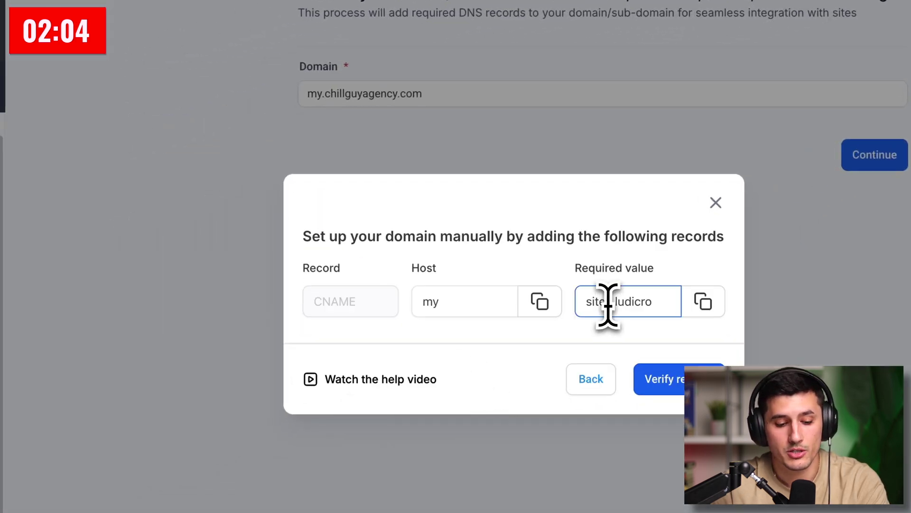
double_click(608, 307)
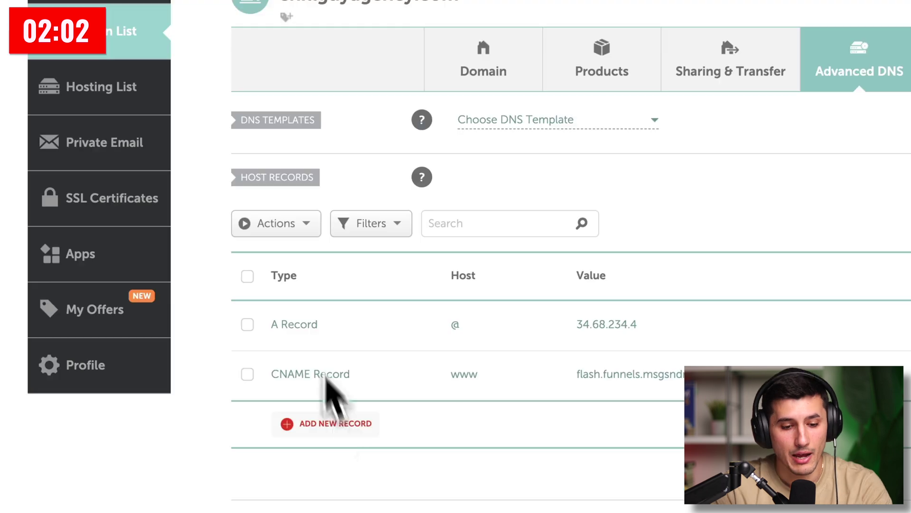
left_click(335, 423)
- Add a Namecheap CNAME record with host my targeting sites.ludicrous.cloud
scroll(372, 159, "up", 1)
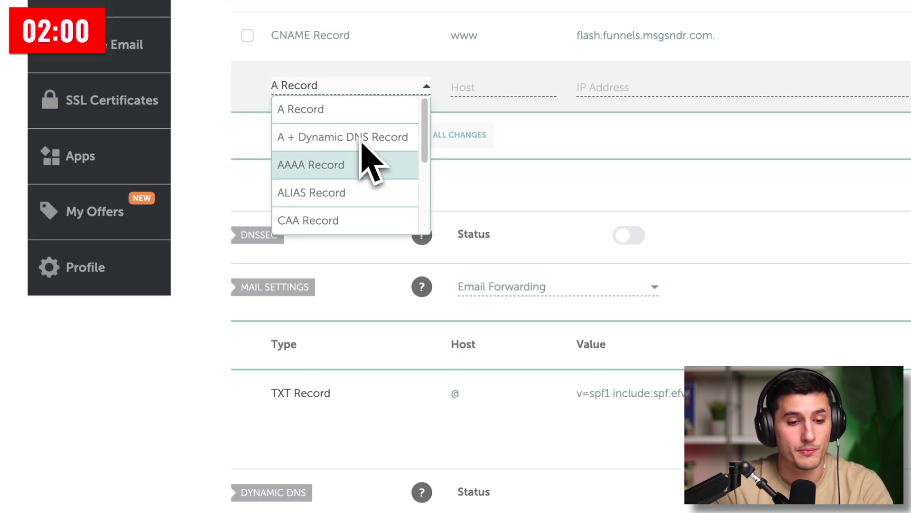
scroll(372, 158, "down", 2)
left_click(325, 218)
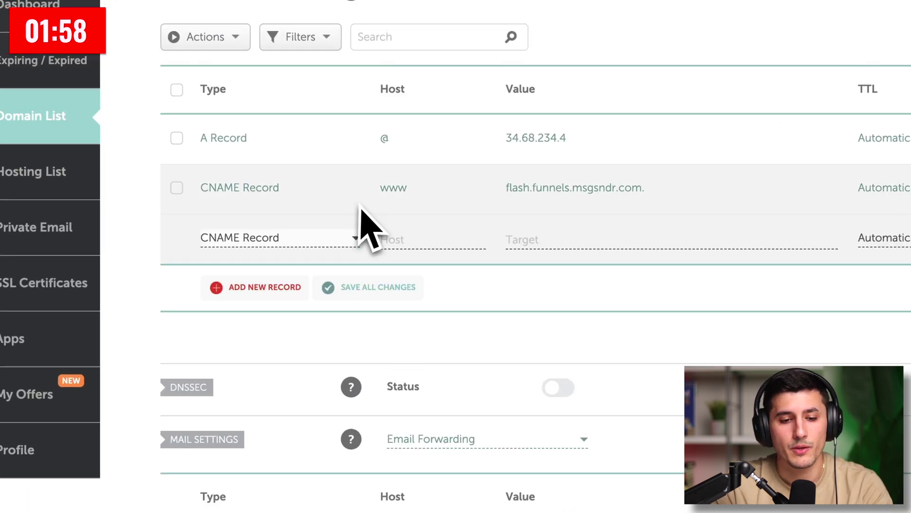
left_click(404, 137)
left_click(399, 237)
type("my")
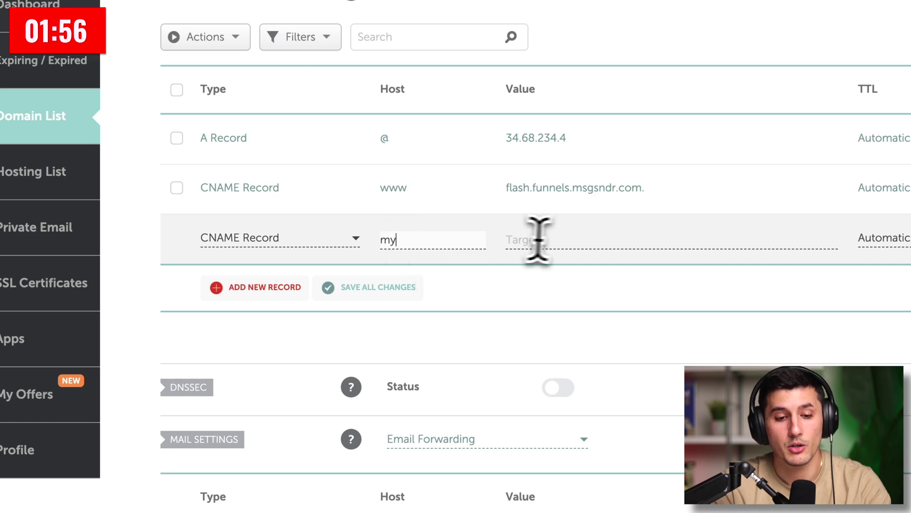
left_click(559, 239)
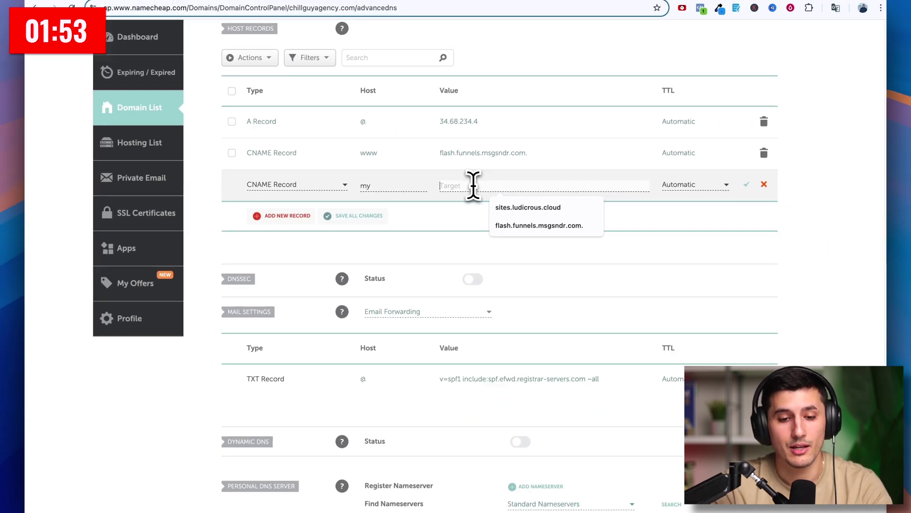
key("Down")
key("Return")
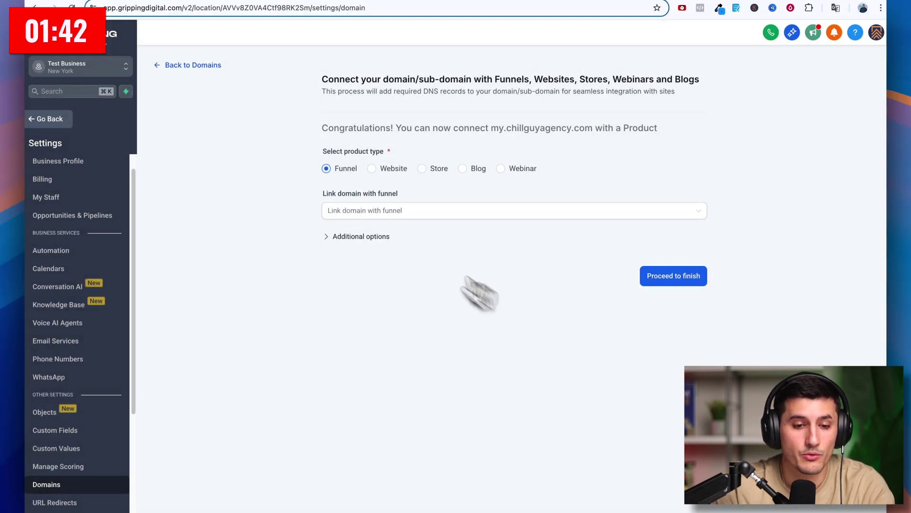
left_click(385, 214)
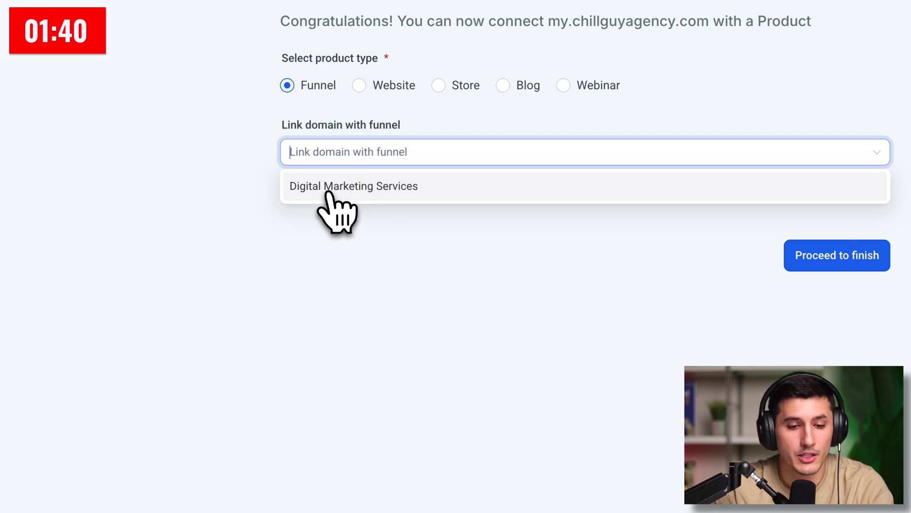
- Connect my.chillguyagency.com to the Digital Marketing Services funnel, defaulting to the Home step
left_click(328, 187)
left_click(332, 224)
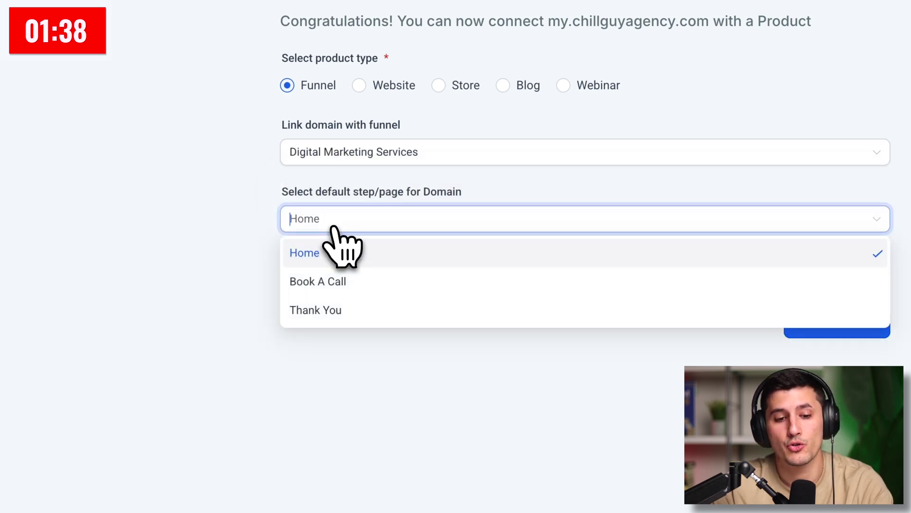
left_click(322, 258)
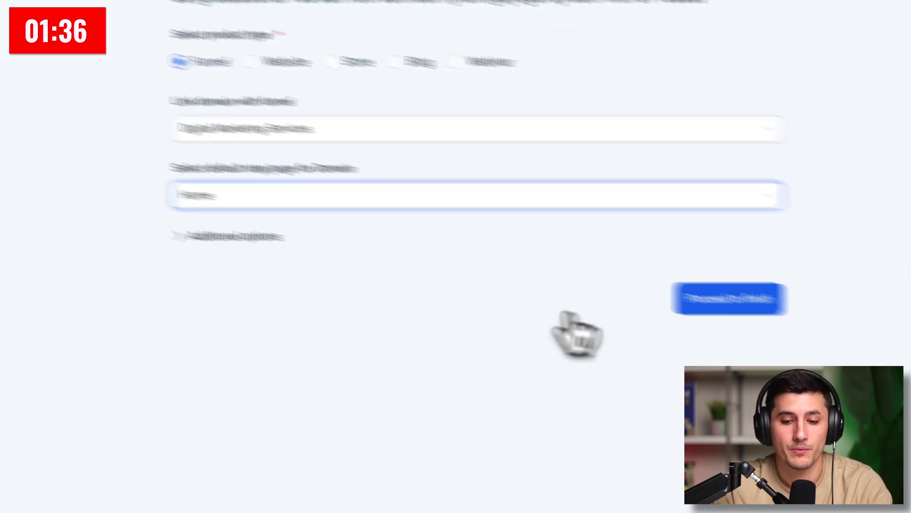
left_click(747, 307)
left_click_drag(369, 209, 449, 216)
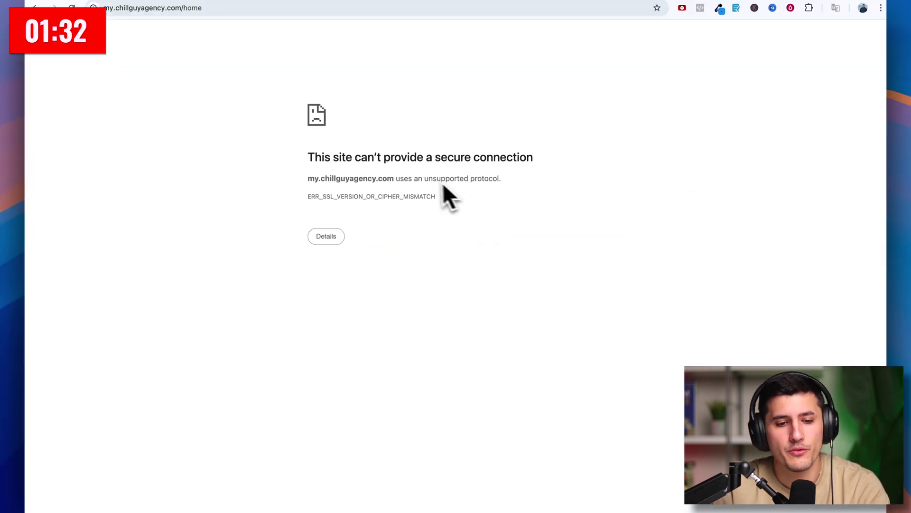
- Inspect the SSL error message and the my.chillguyagency.com page address
left_click_drag(285, 235, 566, 390)
left_click(572, 393)
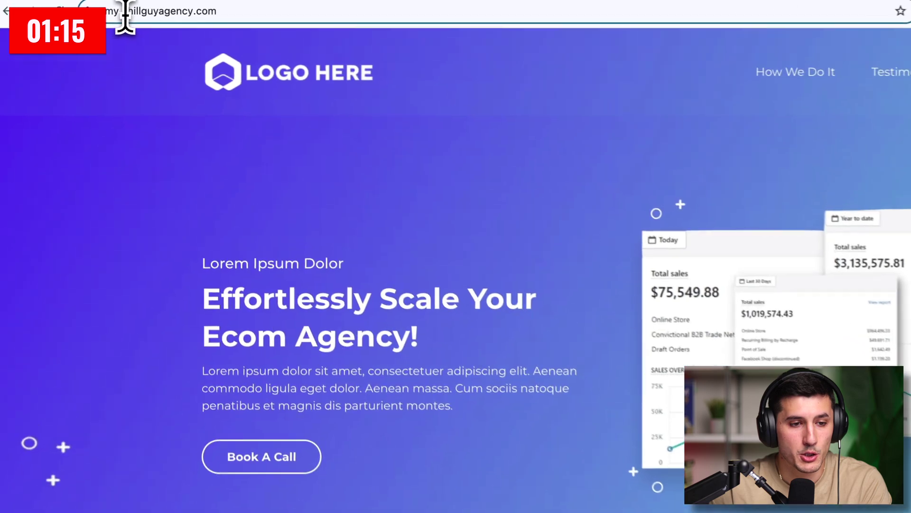
double_click(169, 11)
left_click(223, 9)
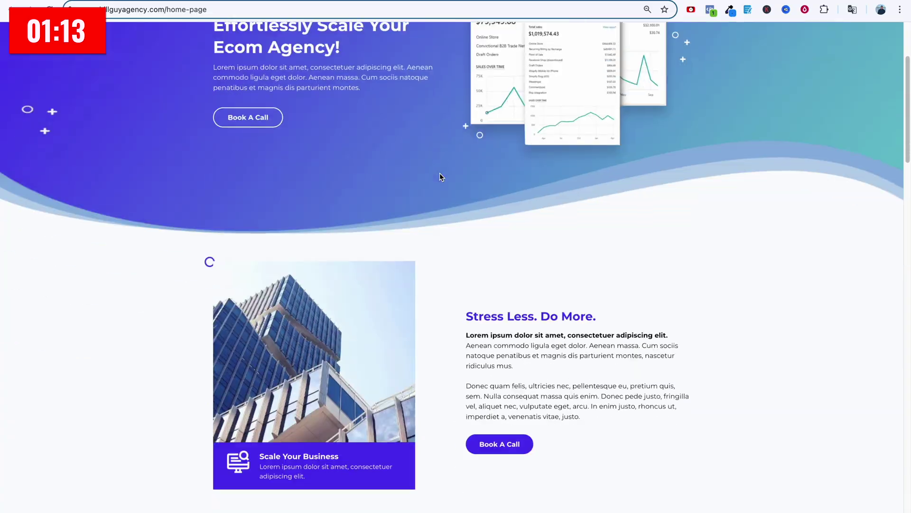
- Scroll the live landing page and follow Book A Call to the booking calendar
scroll(439, 172, "down", 9)
scroll(475, 142, "up", 2)
left_click(512, 85)
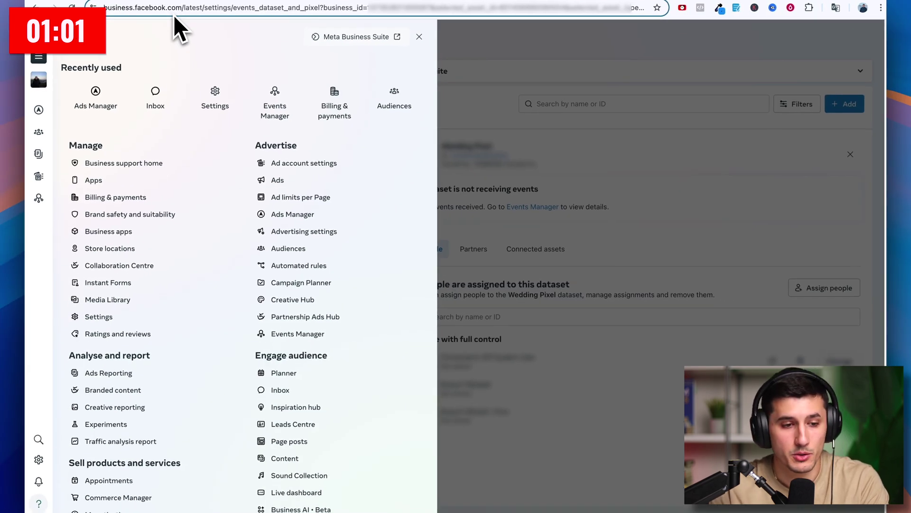
- In Events Manager, create a new web dataset named 'First Pixel'
left_click(304, 340)
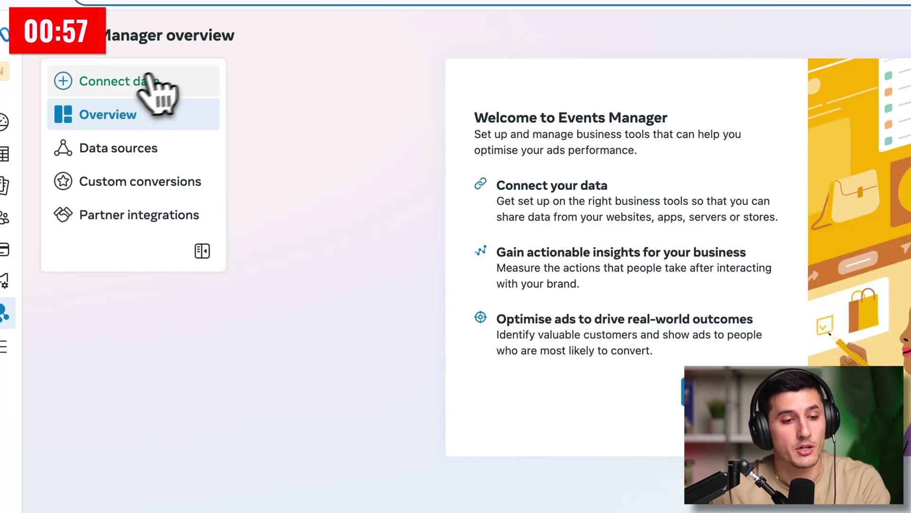
left_click(163, 87)
left_click(470, 237)
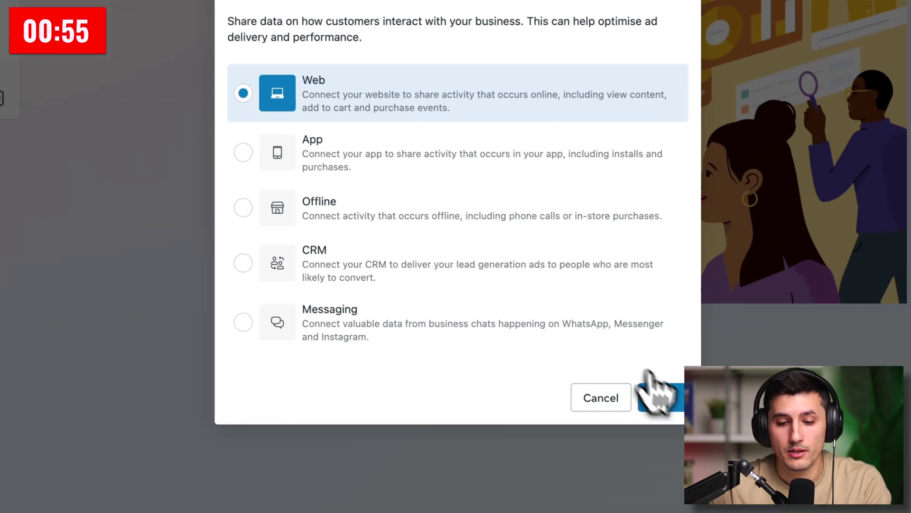
left_click(659, 396)
type("First Pixel")
left_click(554, 301)
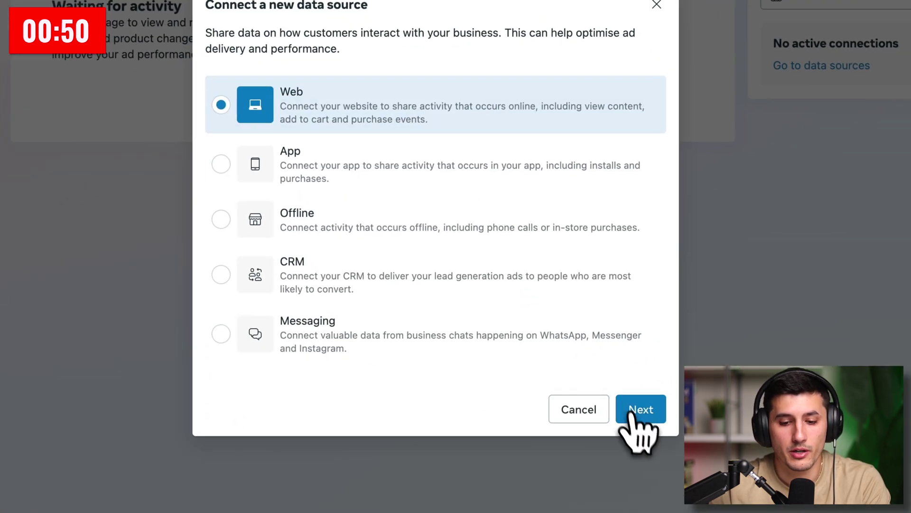
- Keep First Pixel as the dataset and choose to set up the connection manually
left_click(591, 336)
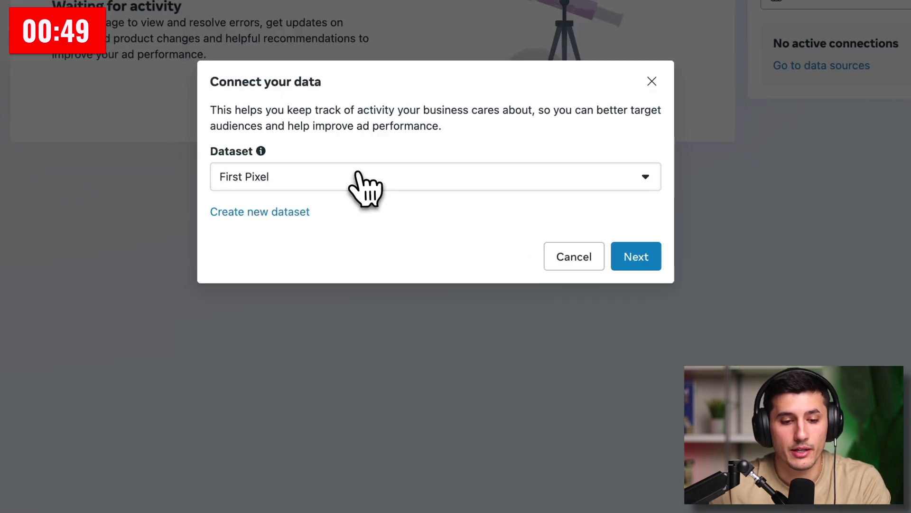
left_click(359, 175)
left_click(373, 148)
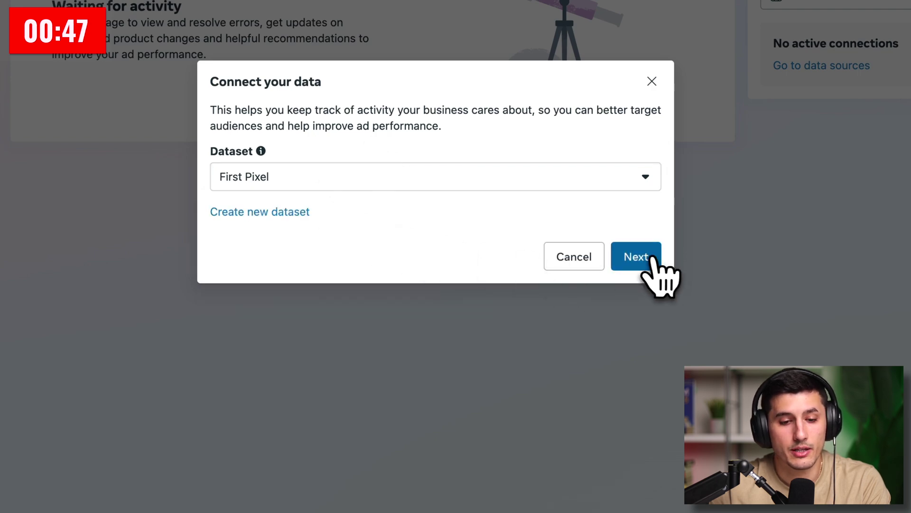
left_click(636, 256)
left_click(273, 235)
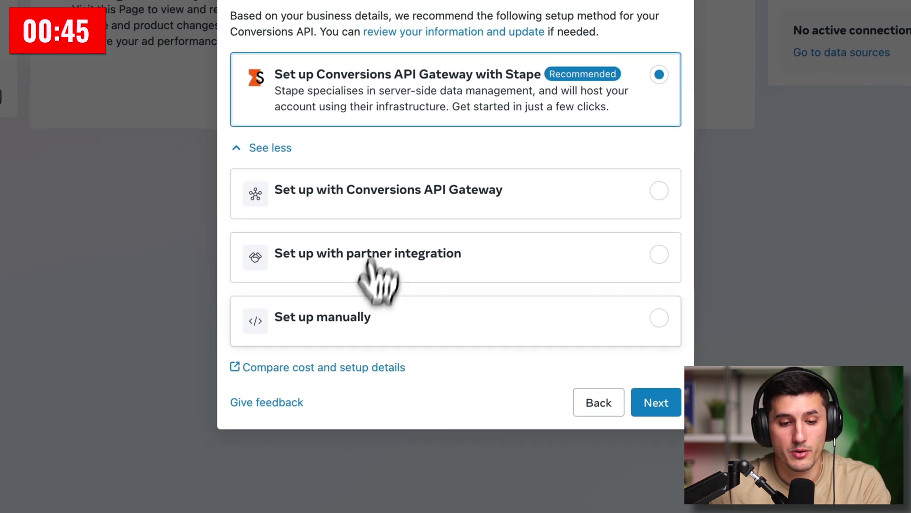
left_click(401, 335)
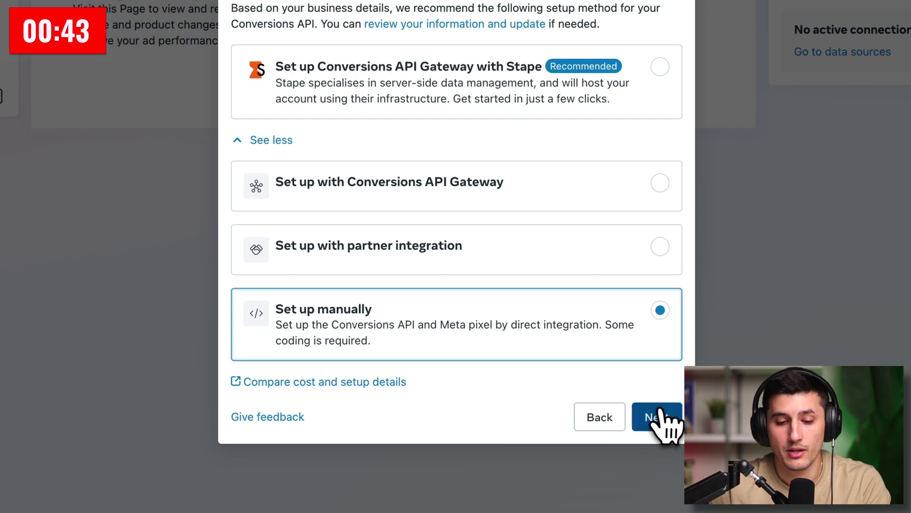
left_click(660, 413)
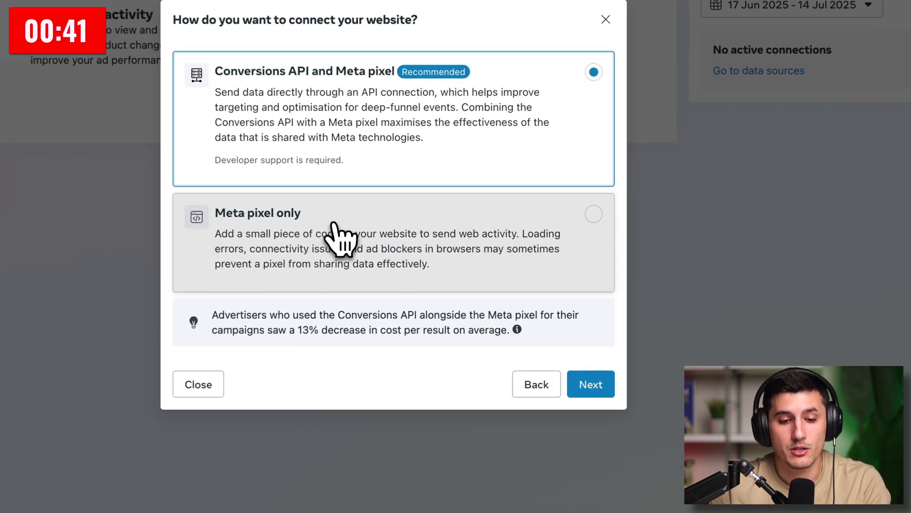
- Choose Meta pixel only and copy the new pixel's base code
left_click(429, 250)
left_click(590, 352)
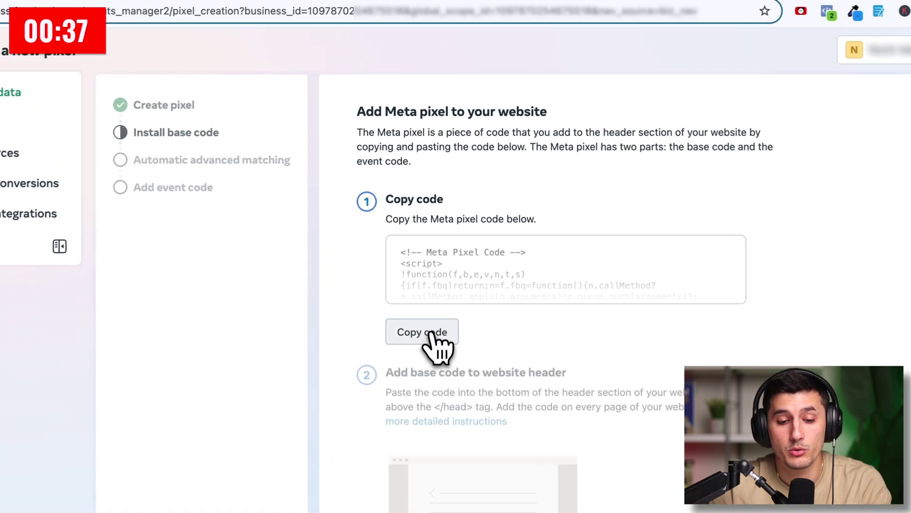
left_click(428, 233)
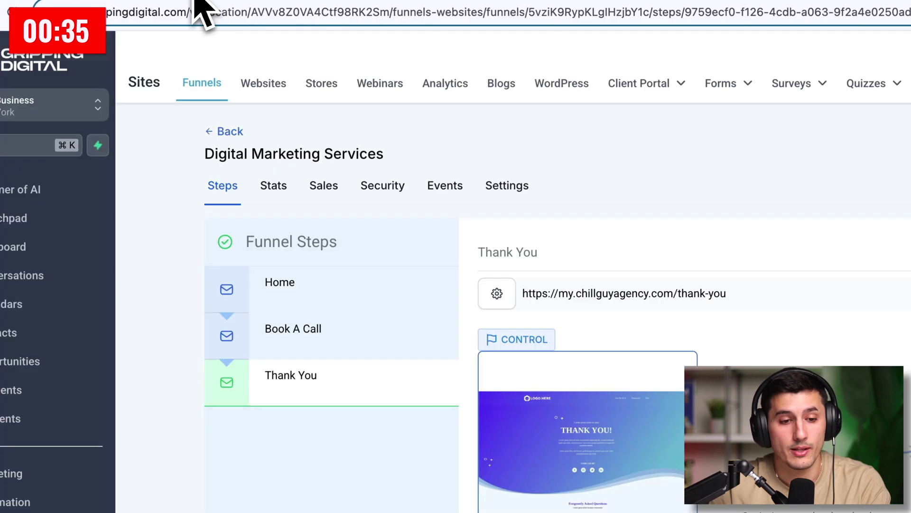
- Paste the Meta pixel base code into the funnel's Head tracking code field and save
left_click(505, 198)
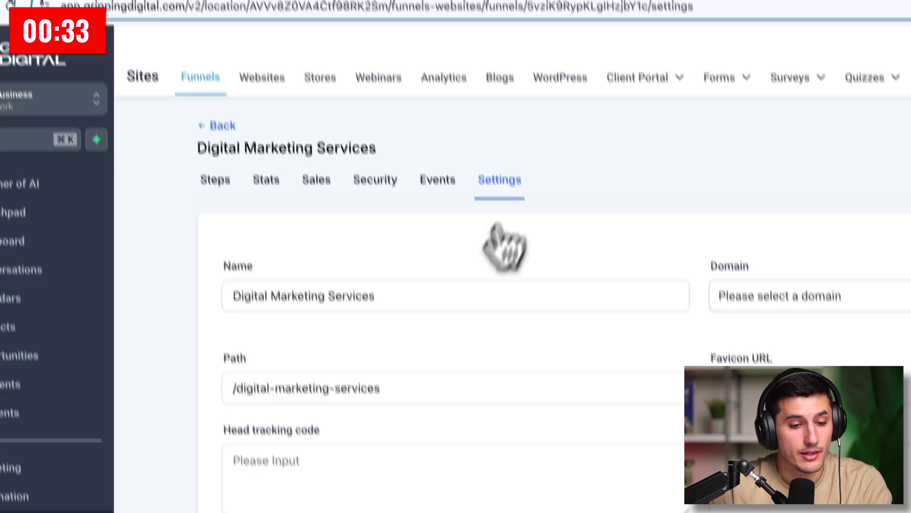
left_click_drag(225, 435, 280, 448)
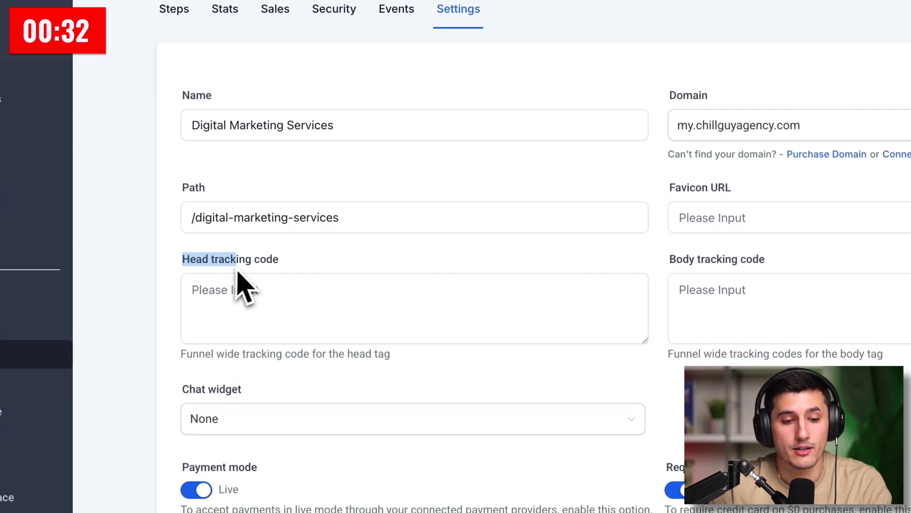
left_click_drag(245, 287, 301, 281)
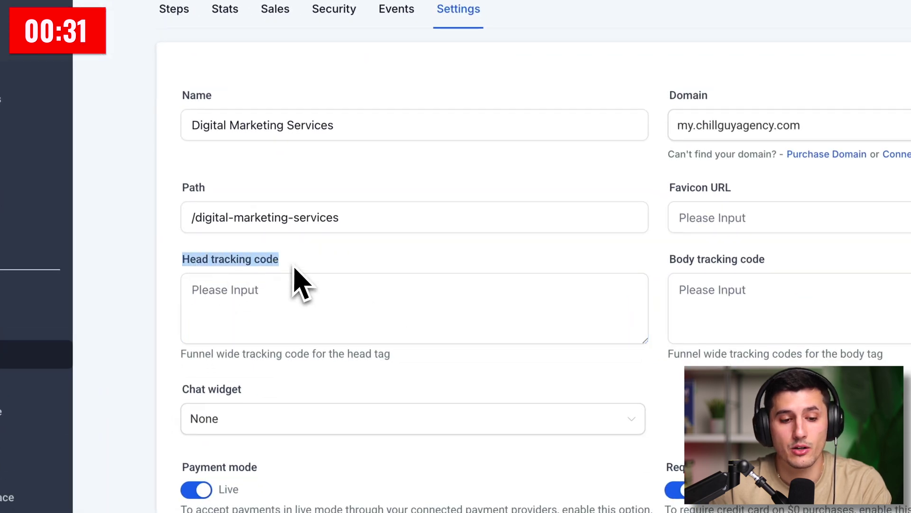
left_click(219, 301)
key("super+v")
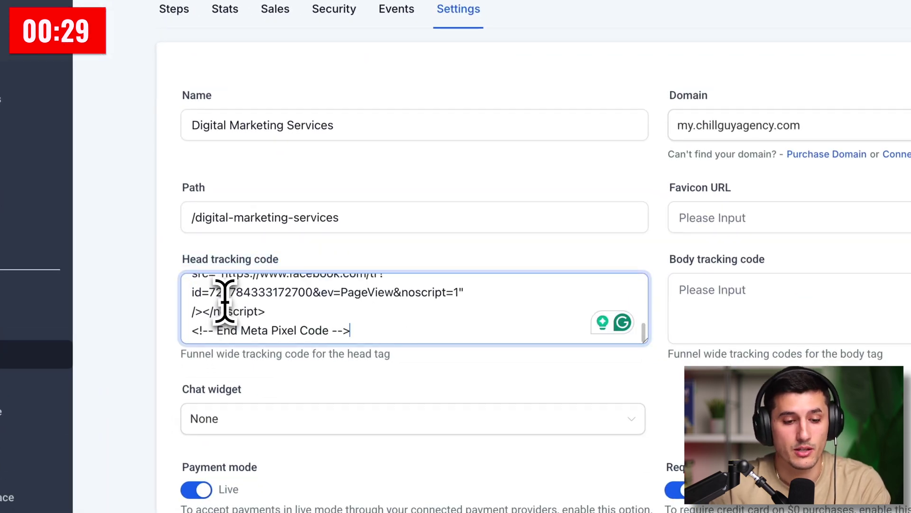
left_click(775, 413)
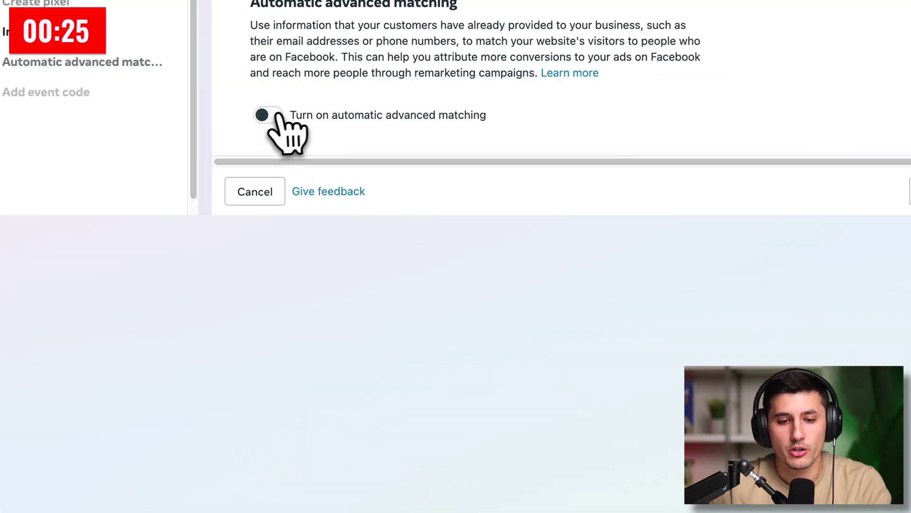
- Enable automatic advanced matching, start adding events, and copy the Thank You step's URL
left_click(266, 115)
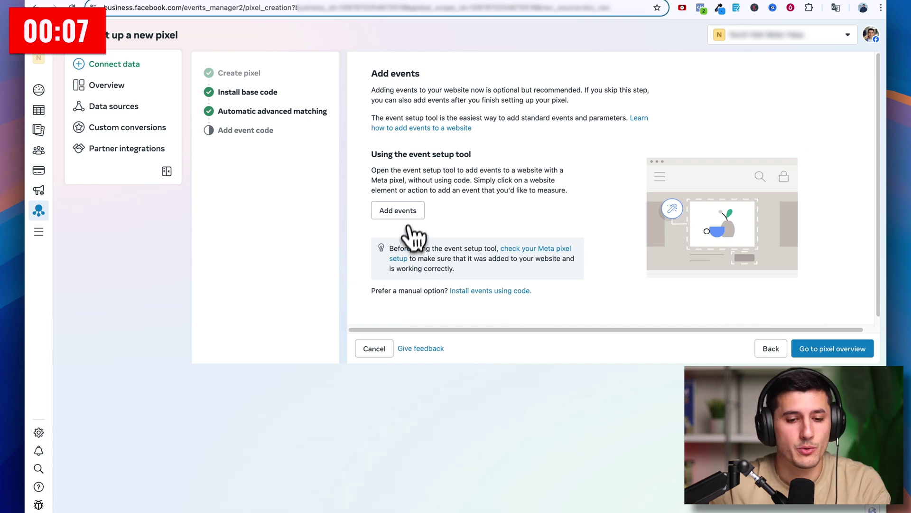
left_click(401, 213)
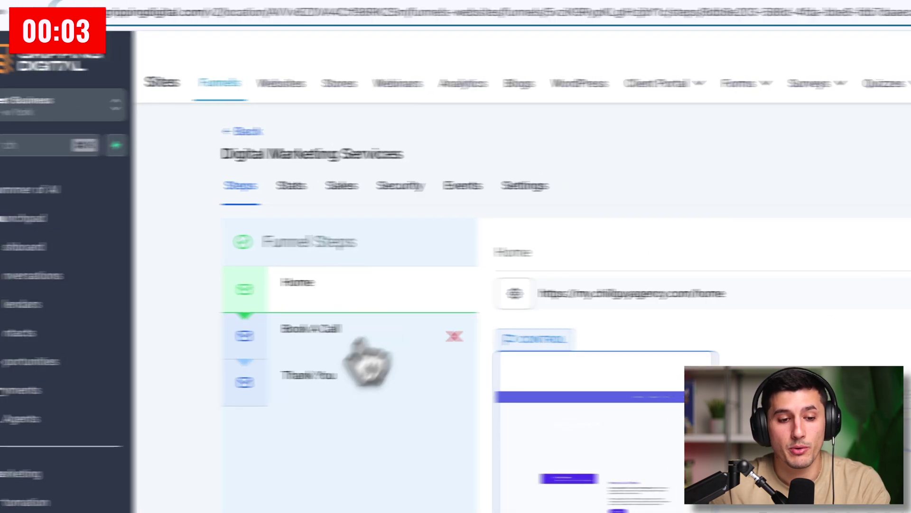
left_click(363, 361)
triple_click(529, 293)
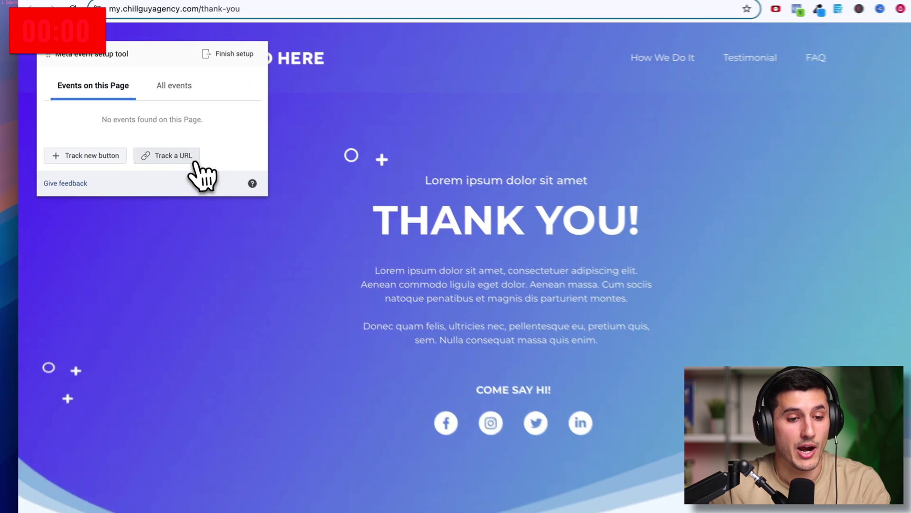
- Add a Lead URL event with no value for the thank-you page, then finish and close setup
left_click(154, 135)
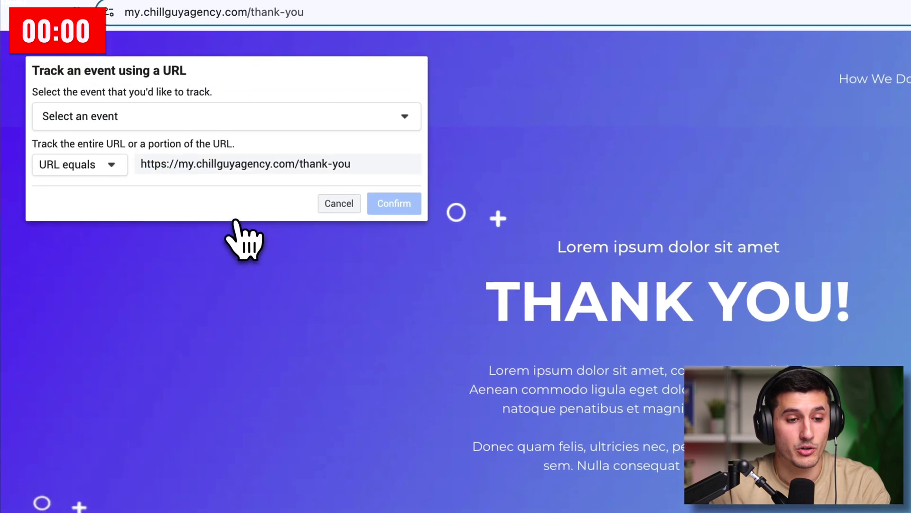
left_click(98, 124)
left_click(138, 222)
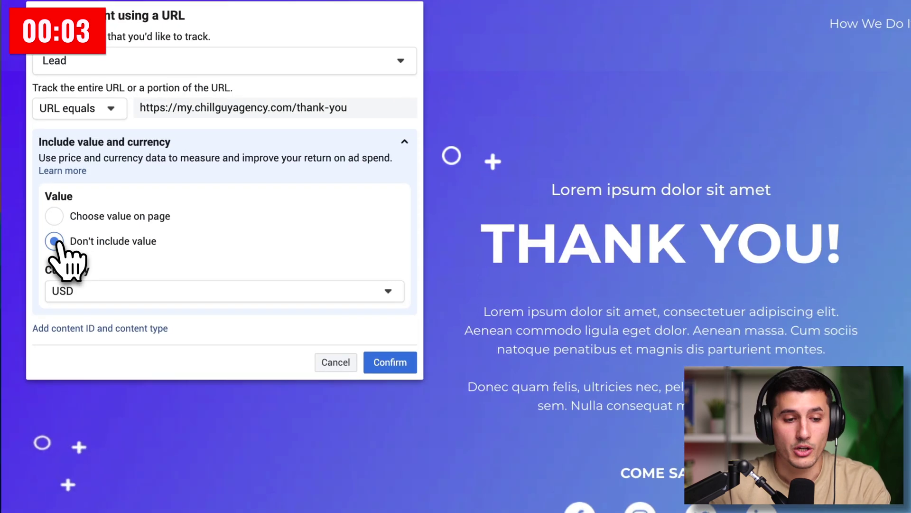
left_click(54, 300)
left_click(404, 368)
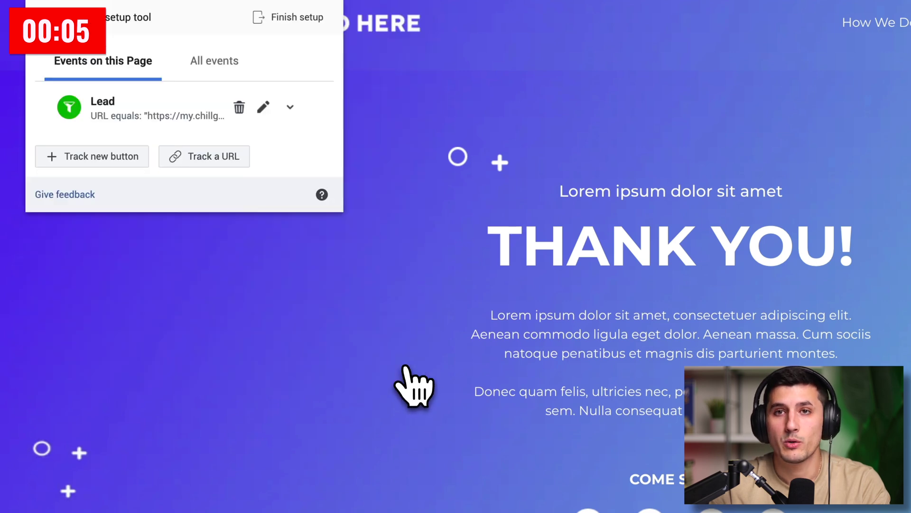
left_click(248, 51)
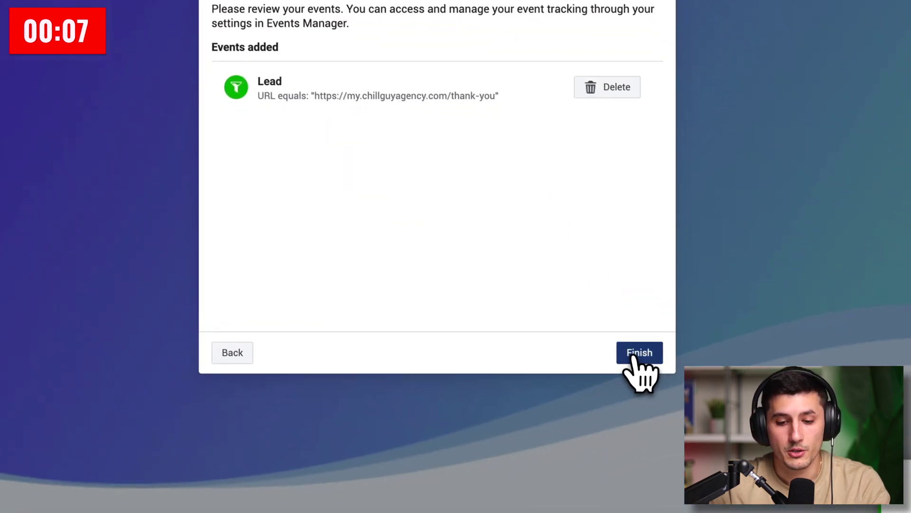
left_click(638, 350)
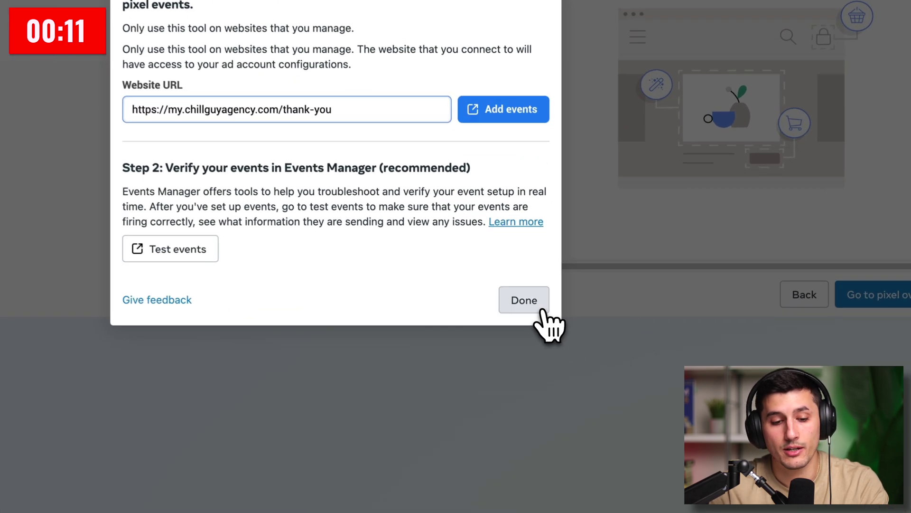
left_click(588, 355)
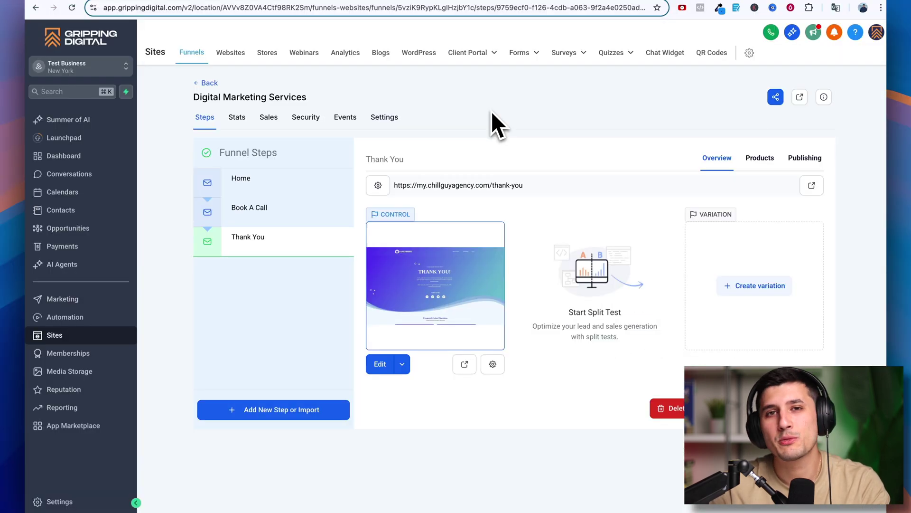
- Open the Automation template library via Create Workflow and filter to Customer Appointment
left_click(78, 318)
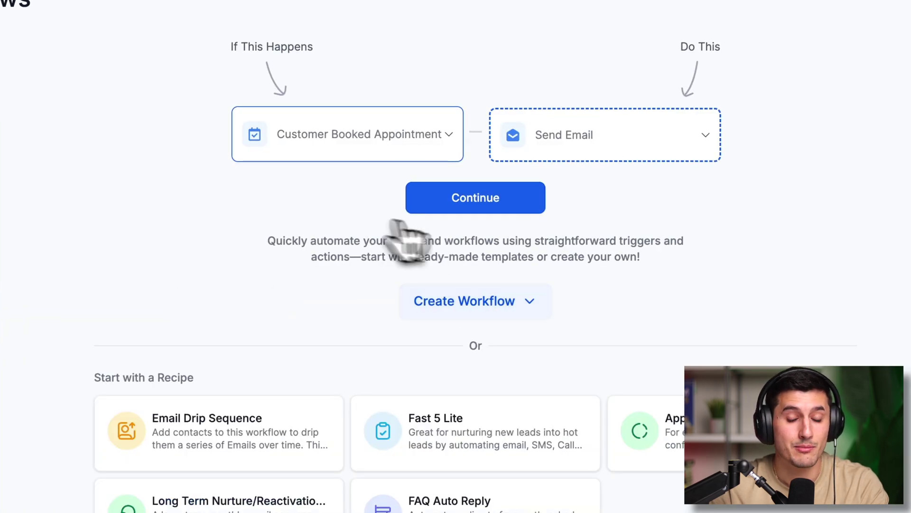
left_click(493, 307)
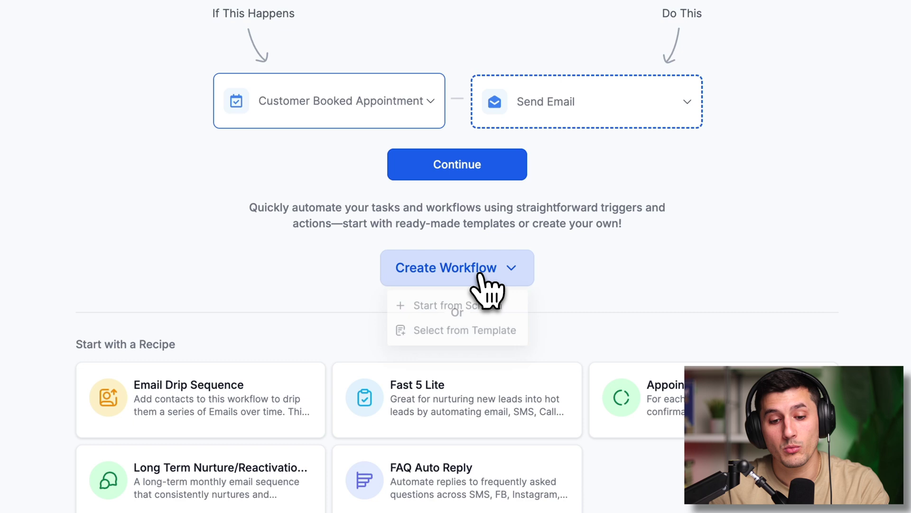
left_click(491, 335)
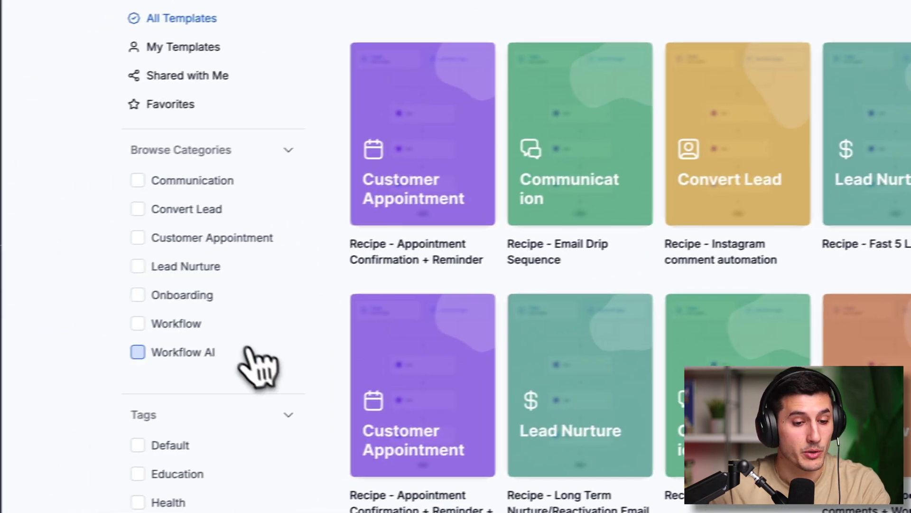
left_click(35, 260)
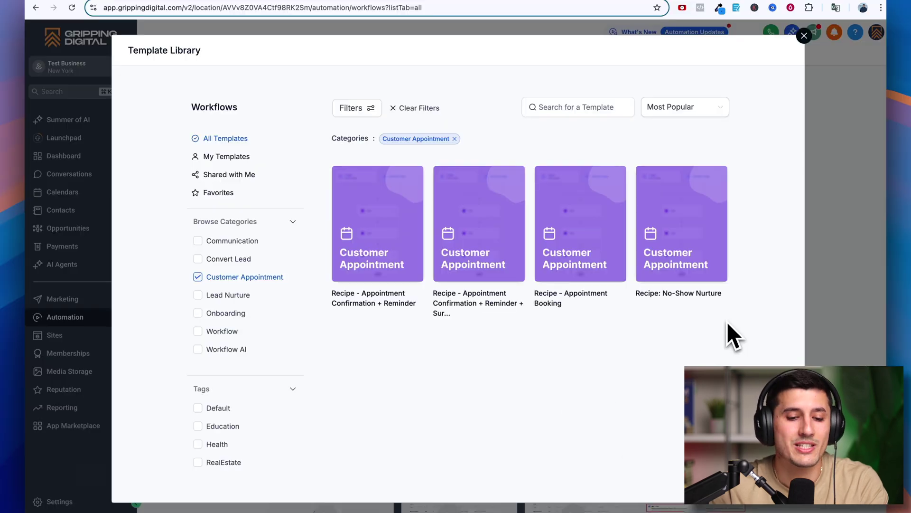
- Use the Appointment Confirmation + Reminder recipe and review its Confirmation Email and 1hr Reminder SMS
left_click(418, 240)
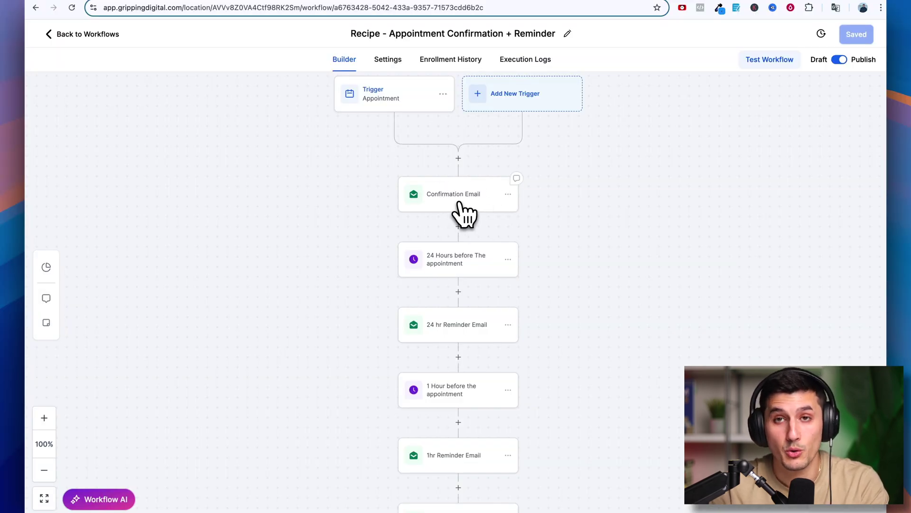
left_click(460, 202)
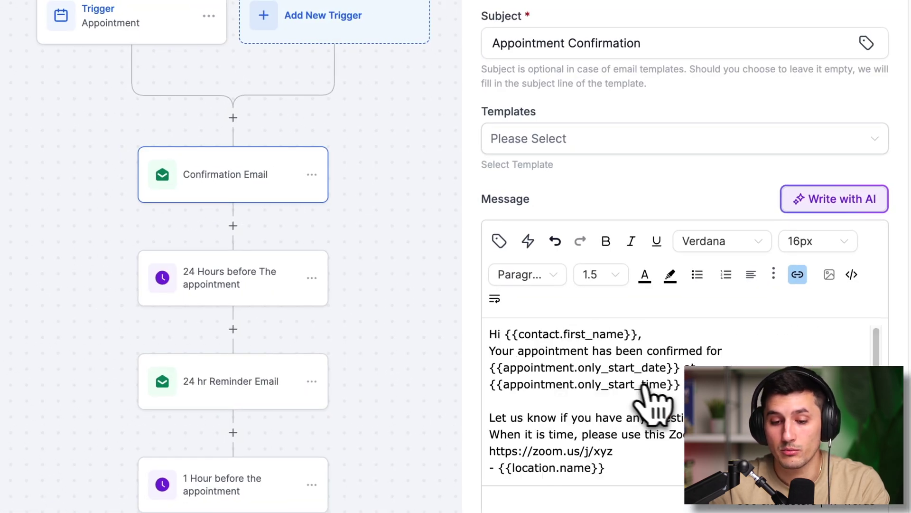
scroll(646, 400, "down", 3)
scroll(674, 371, "up", 3)
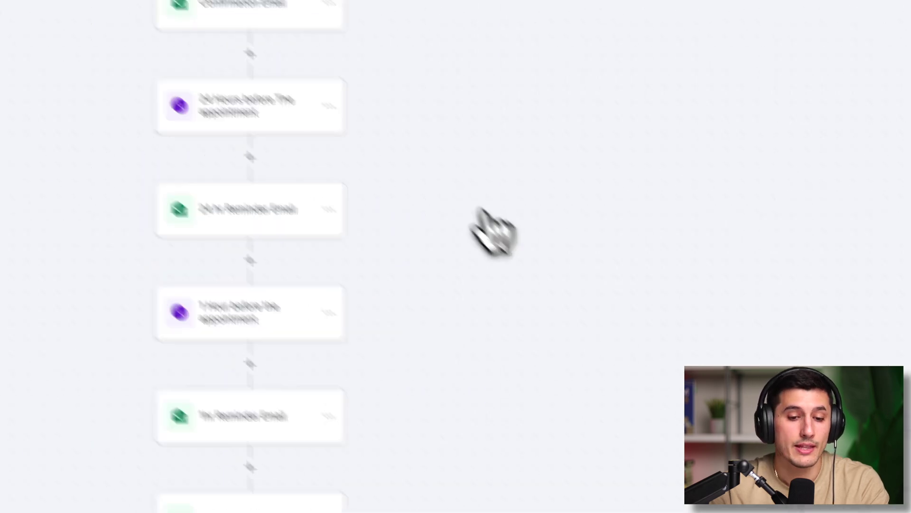
scroll(531, 318, "down", 3)
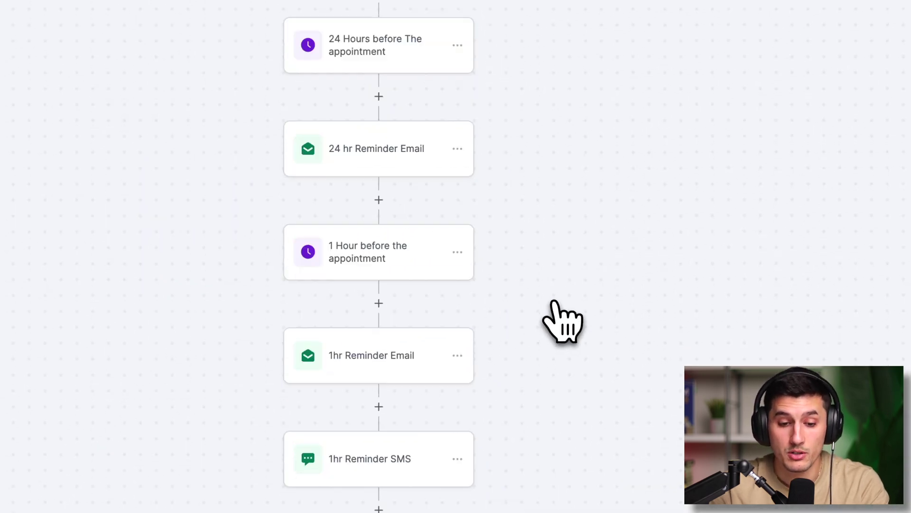
scroll(428, 342, "down", 2)
left_click(373, 360)
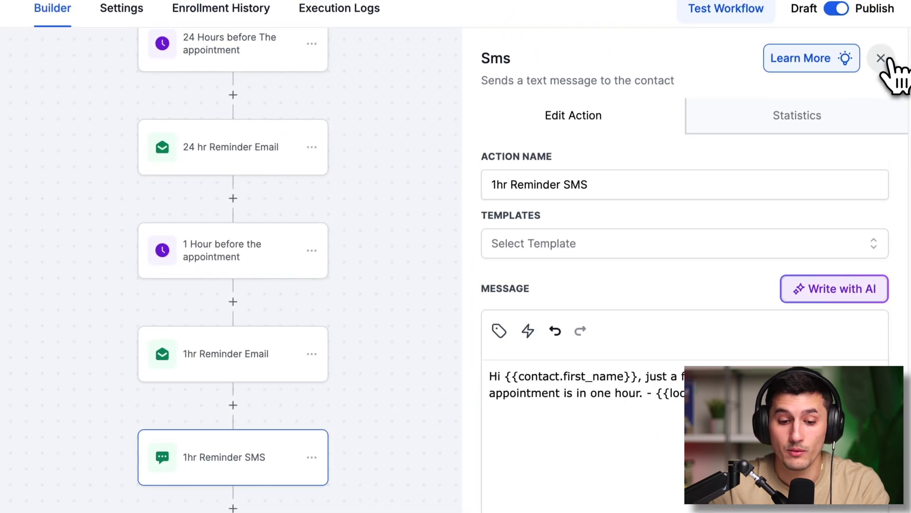
left_click(882, 59)
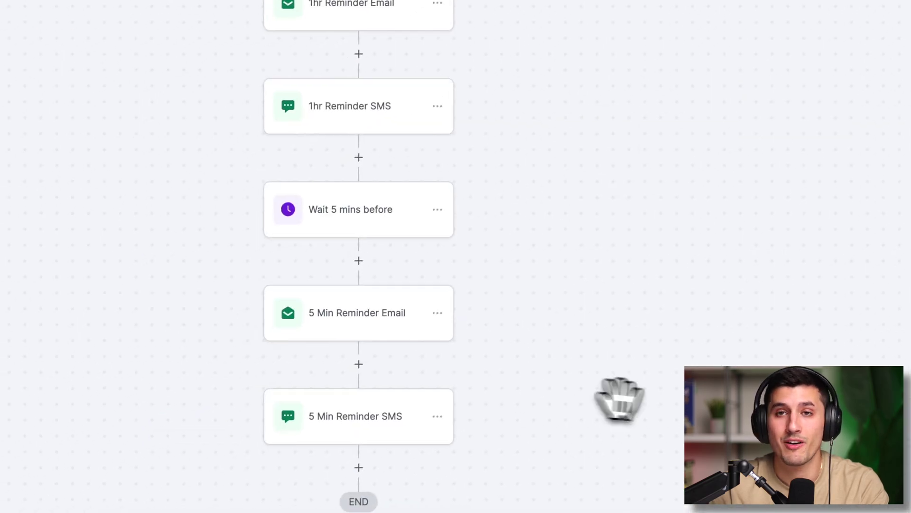